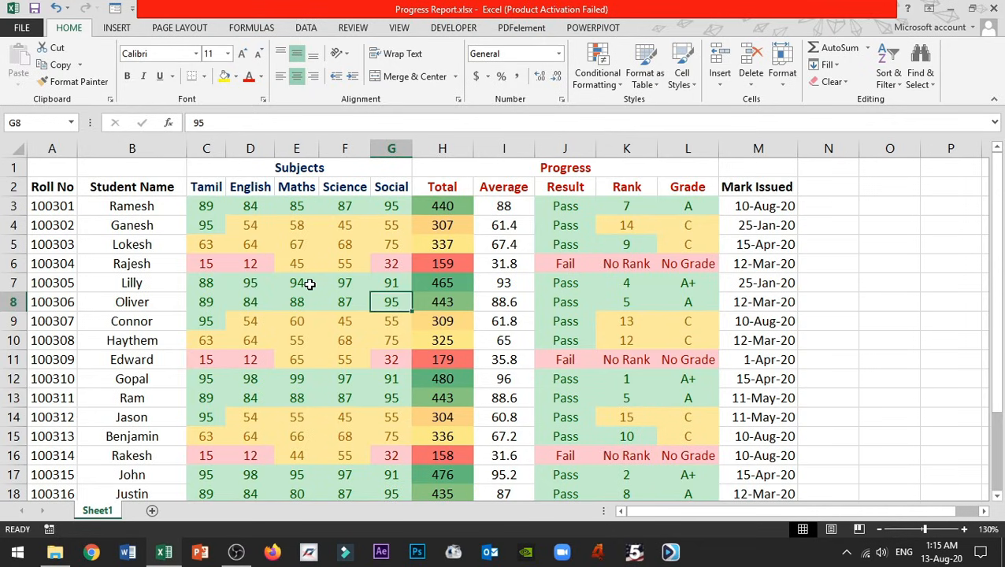
pyautogui.moveTo(113, 208); pyautogui.dragTo(706, 437)
pyautogui.click(443, 297)
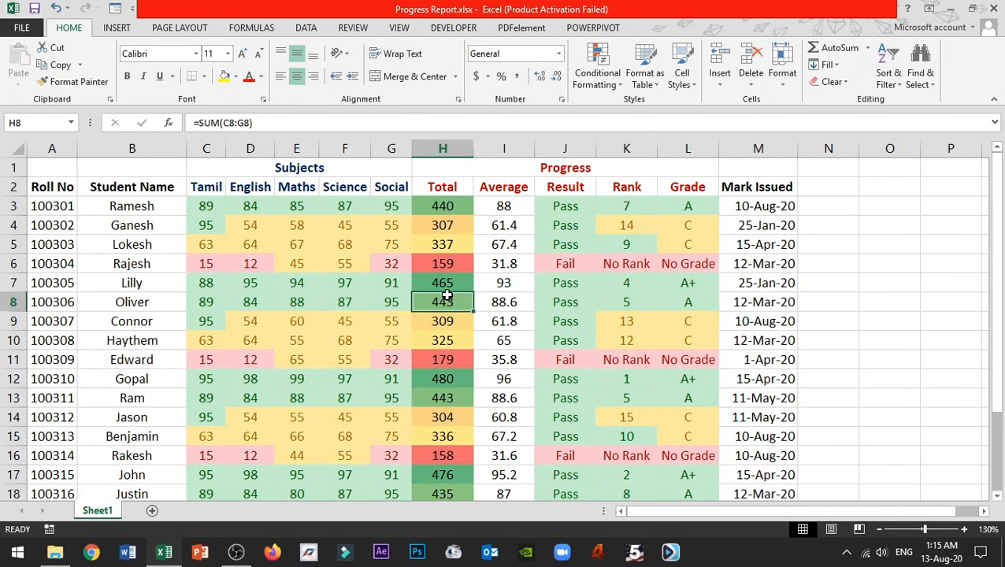
pyautogui.click(322, 271)
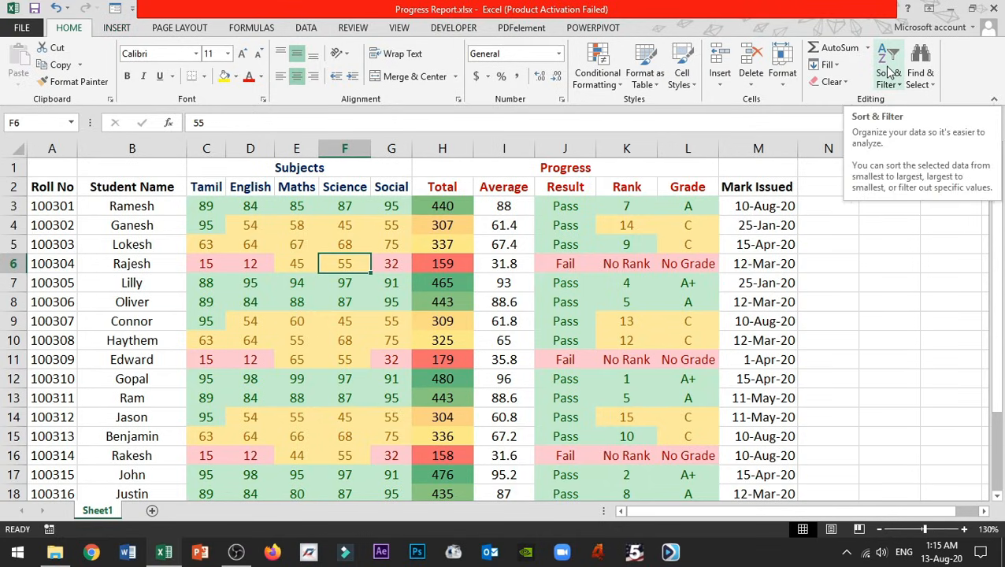
# Turn on filtering for the header row of the student marks table.
pyautogui.click(306, 29)
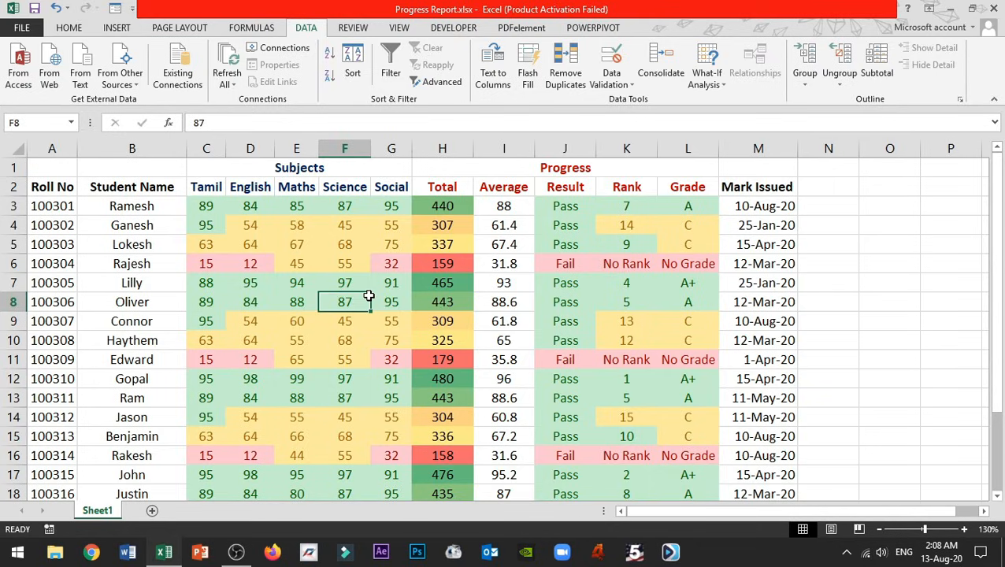
pyautogui.click(269, 286)
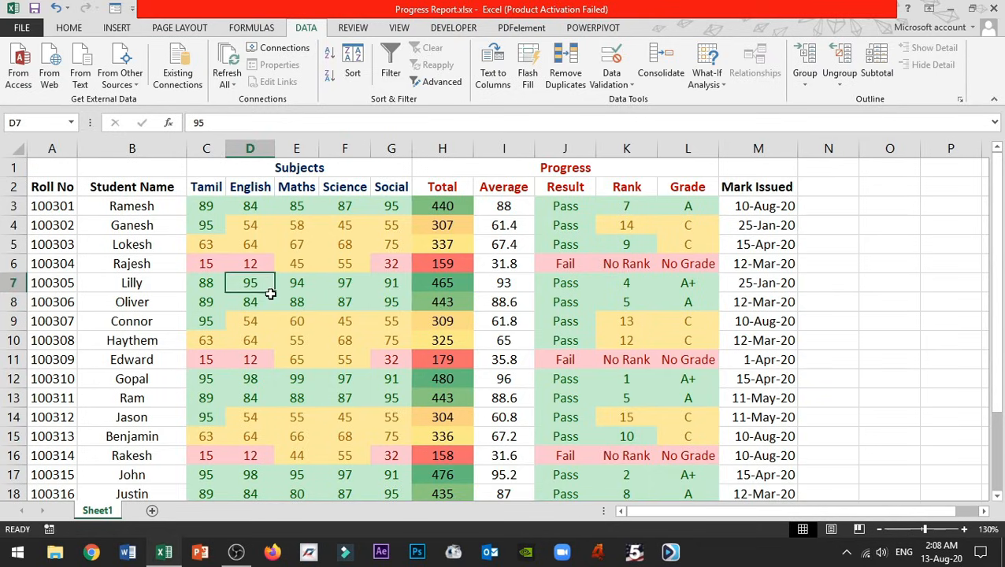
pyautogui.click(344, 359)
pyautogui.click(426, 323)
pyautogui.click(315, 298)
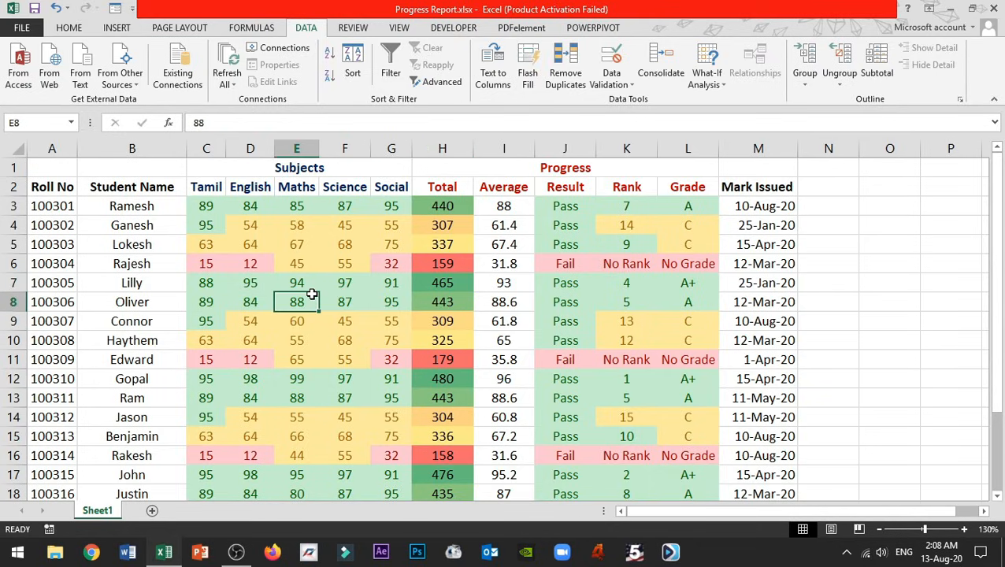
pyautogui.click(390, 63)
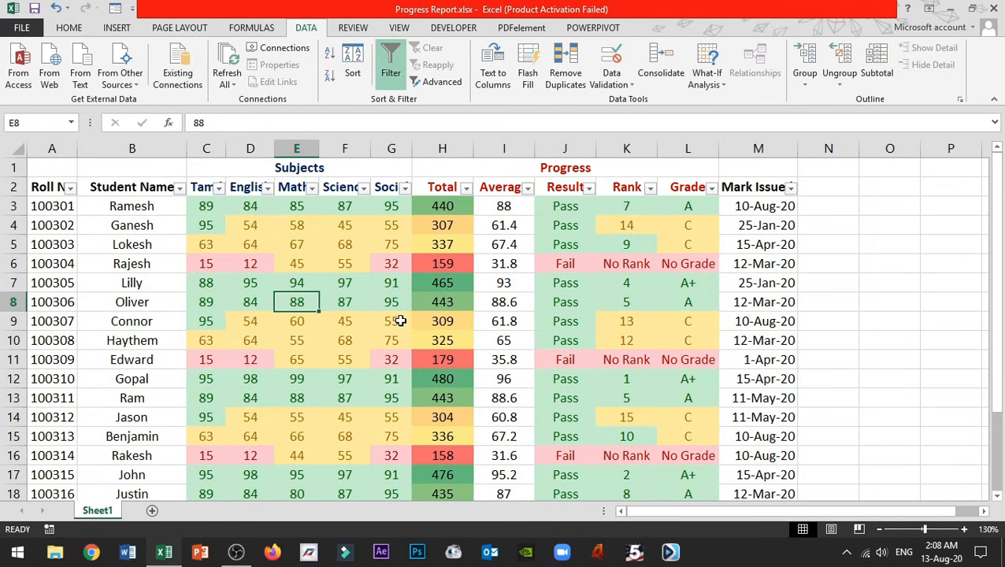
# Examine the filter controls in the header row from Student Name to Mark Issued, including the Student Name filter options.
pyautogui.click(140, 187)
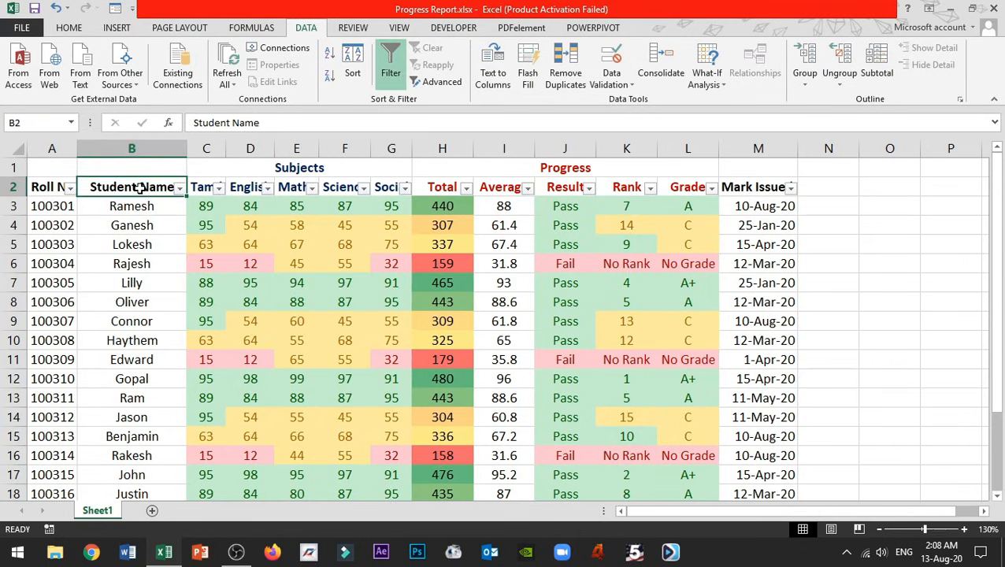
pyautogui.click(203, 189)
pyautogui.click(251, 187)
pyautogui.click(285, 187)
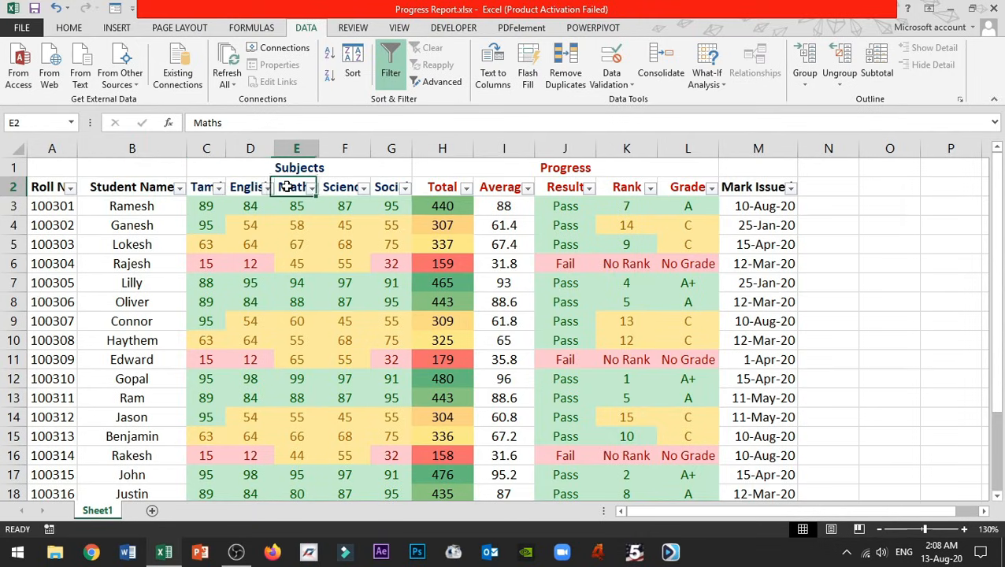
pyautogui.click(334, 187)
pyautogui.click(164, 189)
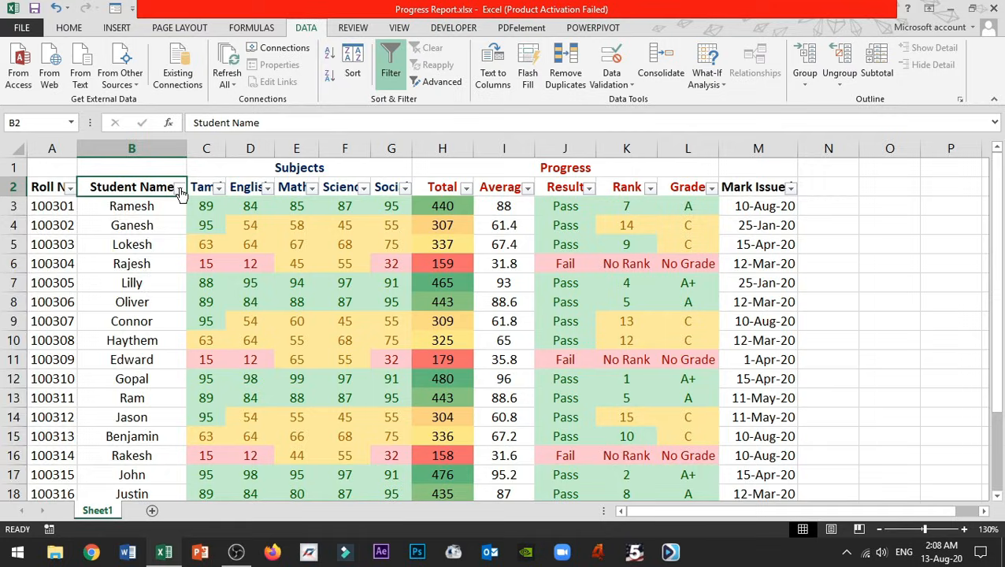
pyautogui.click(179, 189)
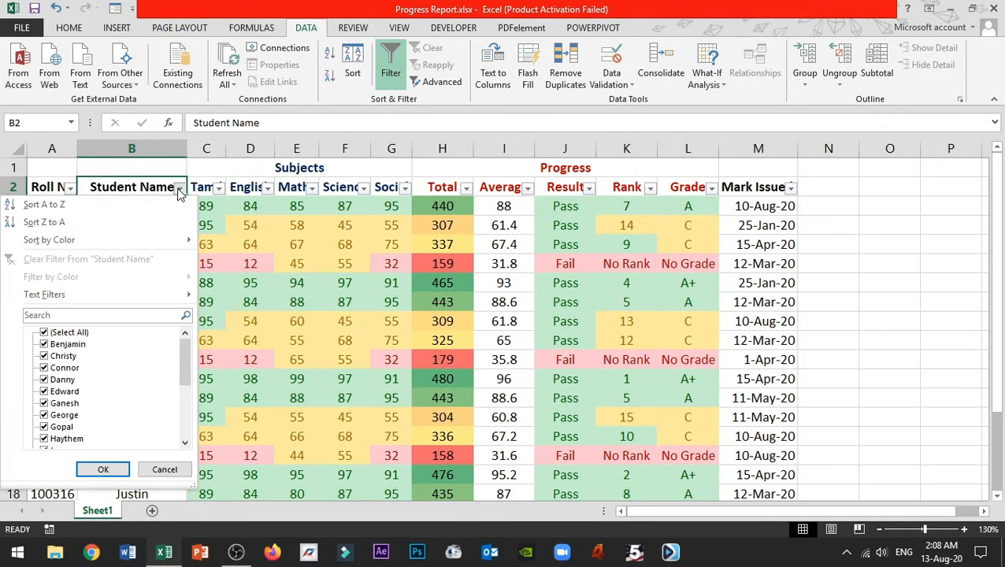
pyautogui.click(504, 188)
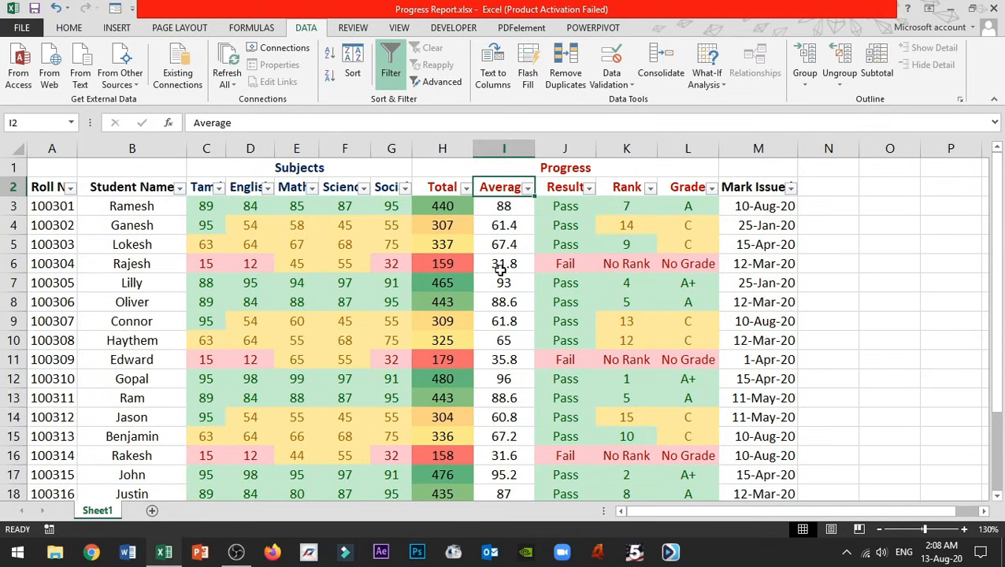
pyautogui.click(564, 186)
pyautogui.click(622, 186)
pyautogui.click(683, 186)
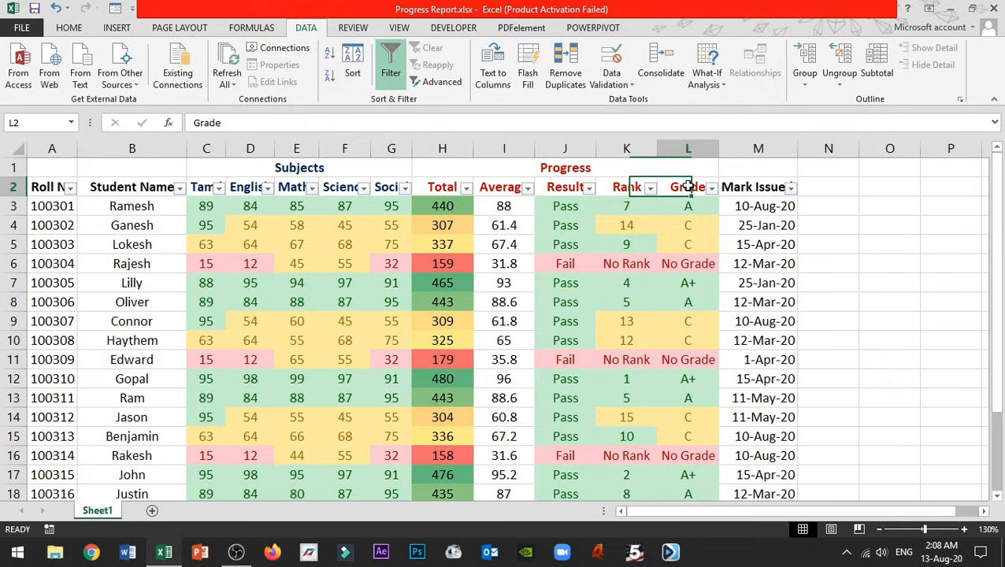
pyautogui.click(748, 191)
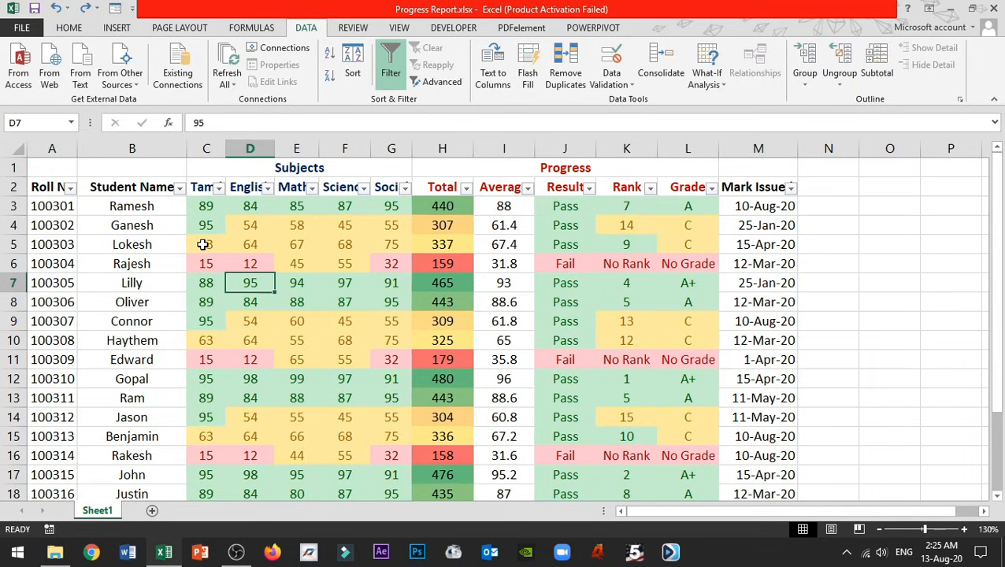
# Filter the Student Name column down to a single student by searching the filter list for the student's name.
pyautogui.click(144, 188)
pyautogui.click(178, 189)
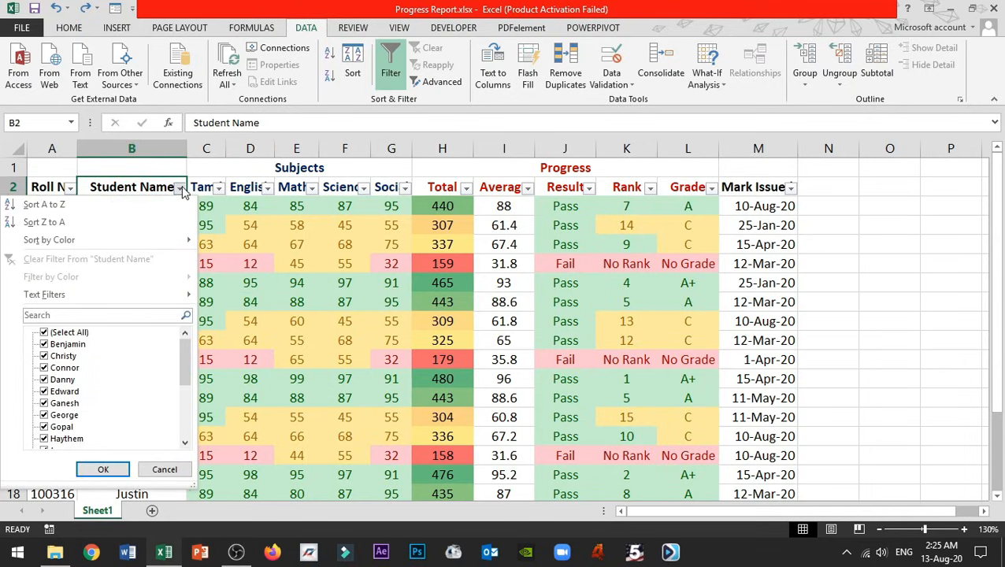
pyautogui.moveTo(187, 366)
pyautogui.mouseDown()
pyautogui.moveTo(186, 392)
pyautogui.moveTo(186, 360)
pyautogui.mouseUp()
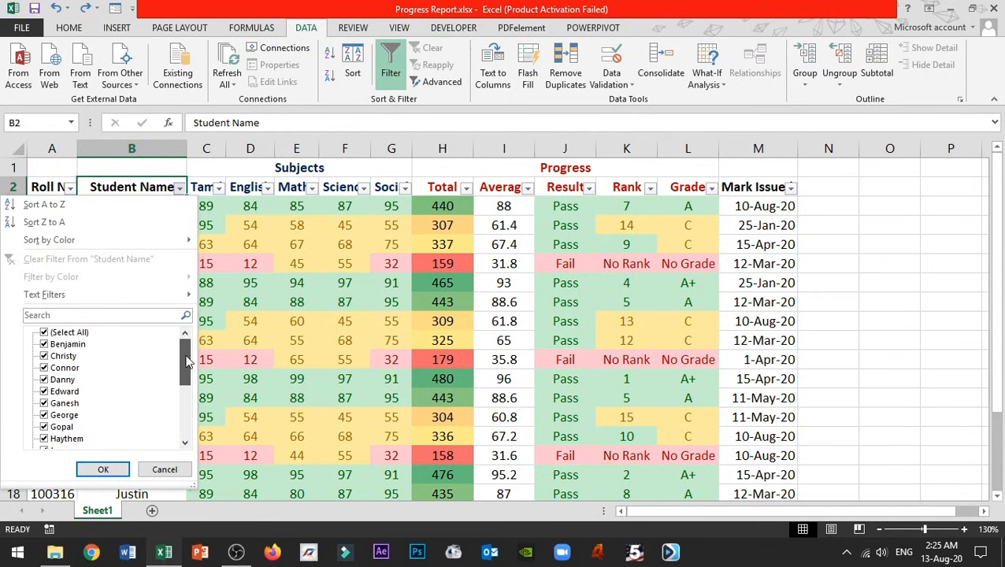
pyautogui.click(117, 313)
pyautogui.write('madhan')
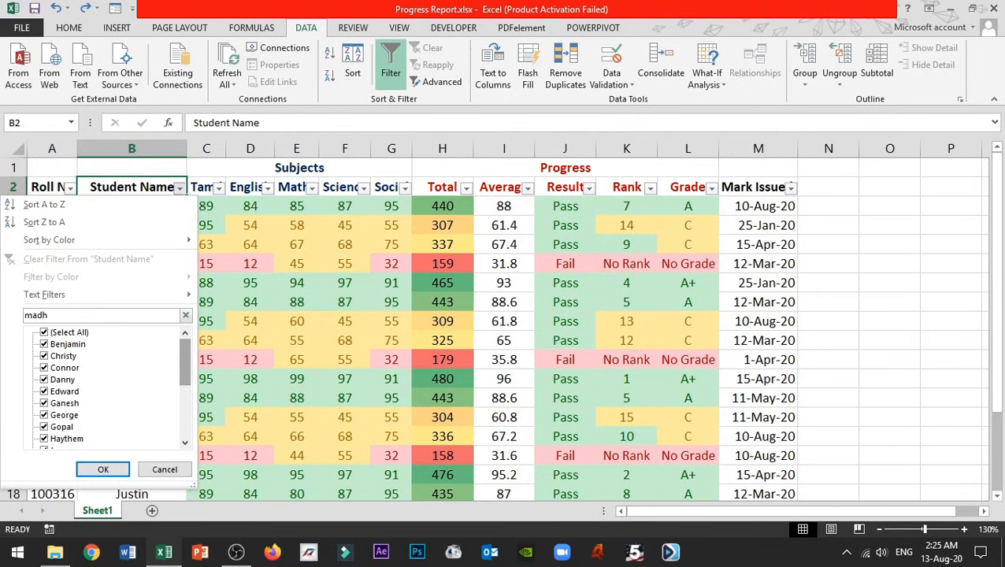
pyautogui.press('Return')
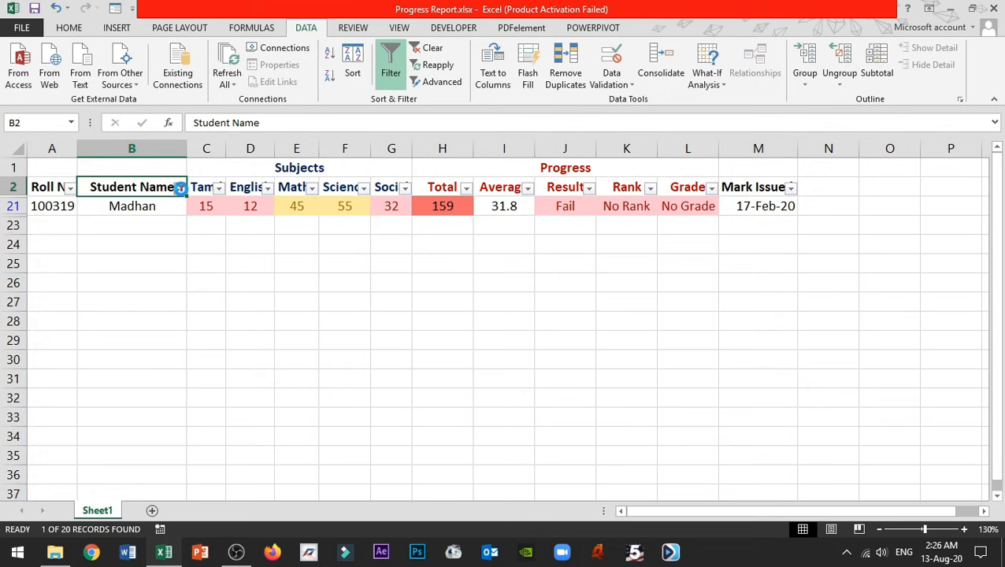
# Clear the single-student filter and apply a text filter for Student Name values that begin with "r".
pyautogui.click(181, 188)
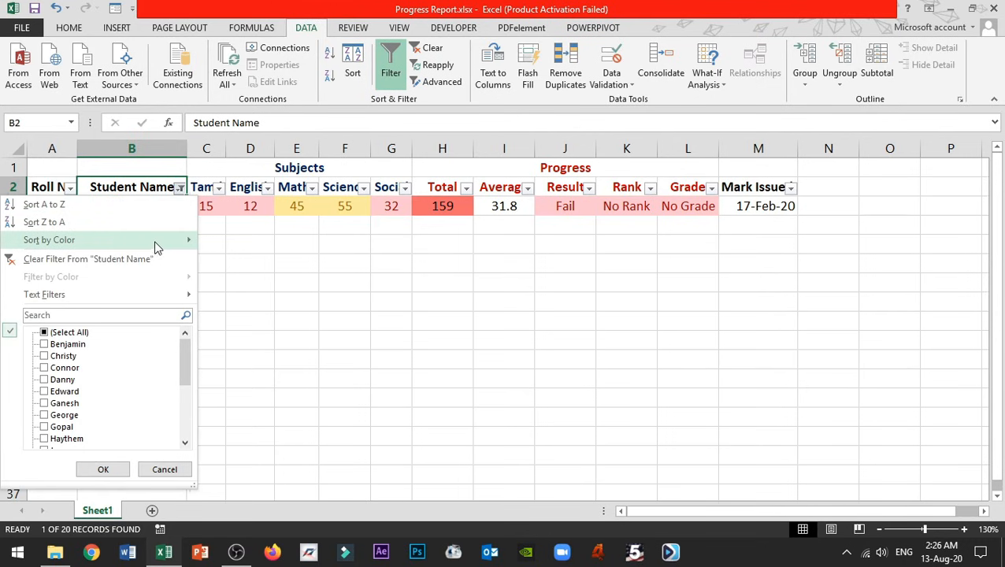
pyautogui.click(72, 260)
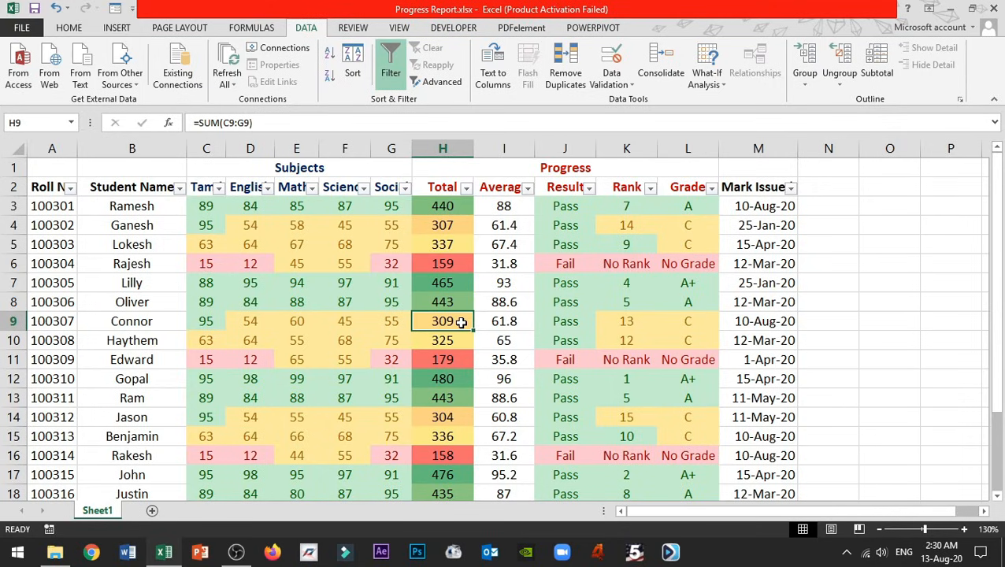
pyautogui.click(180, 187)
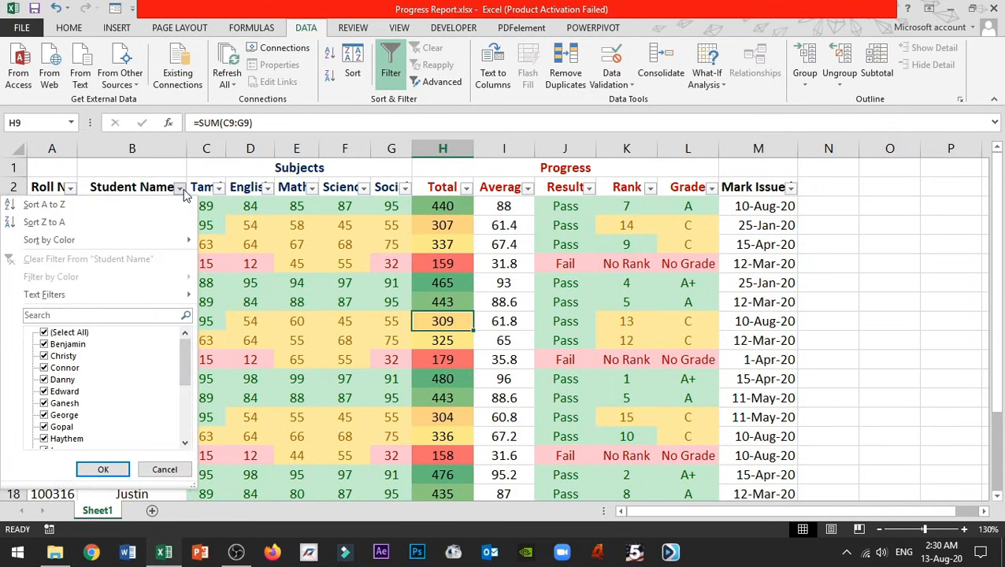
pyautogui.moveTo(78, 301)
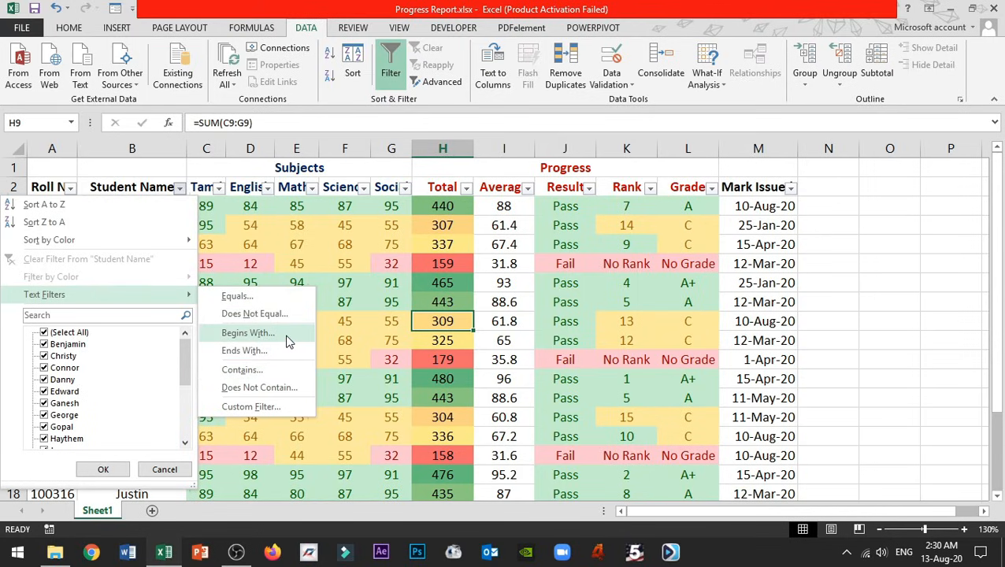
pyautogui.click(288, 339)
pyautogui.write('r')
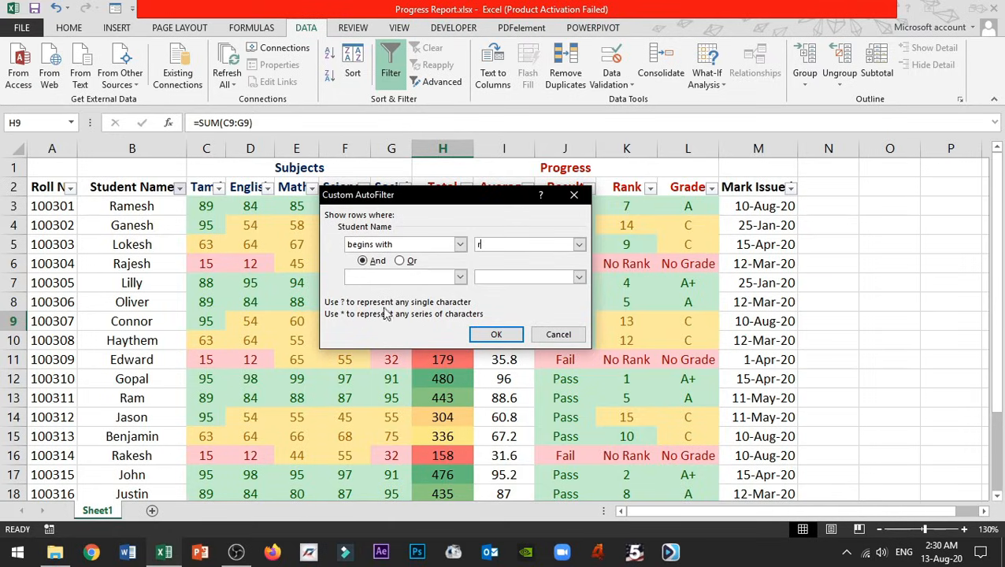
pyautogui.click(494, 333)
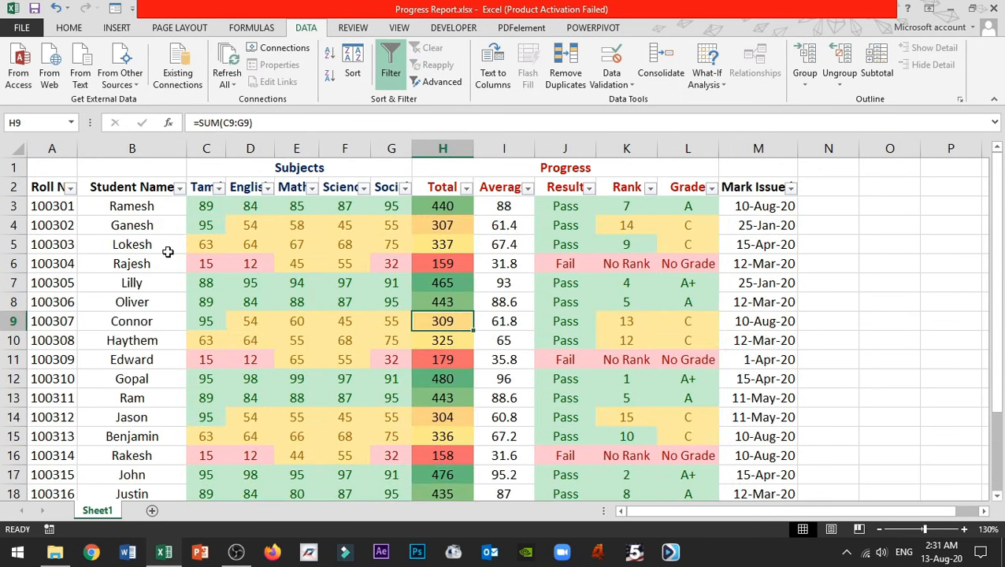
# Apply a custom text filter on Student Name for values that begin with "r" and end with "h".
pyautogui.click(181, 188)
pyautogui.moveTo(124, 294)
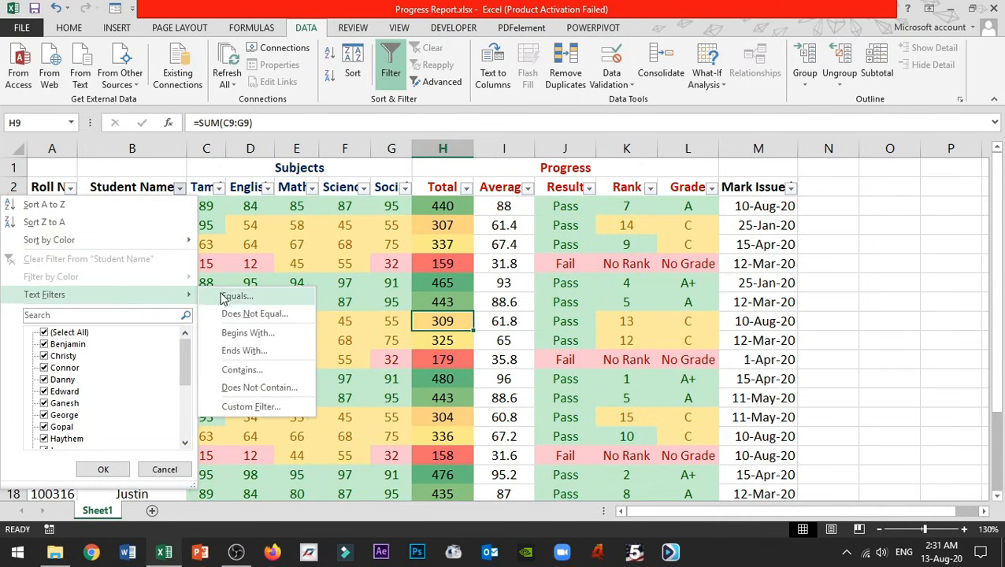
pyautogui.click(271, 335)
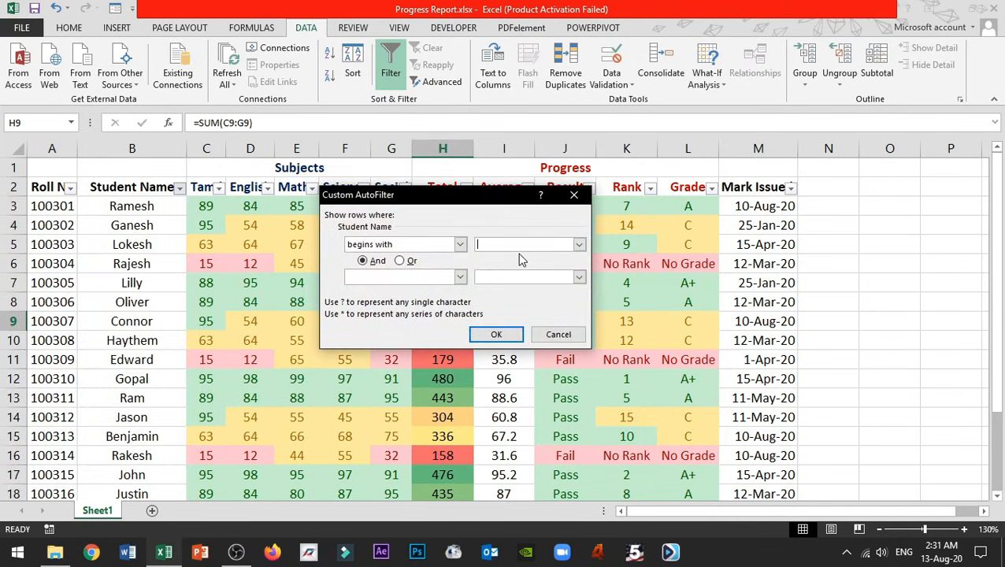
pyautogui.write('r')
pyautogui.click(459, 278)
pyautogui.scroll(-2, 401, 315)
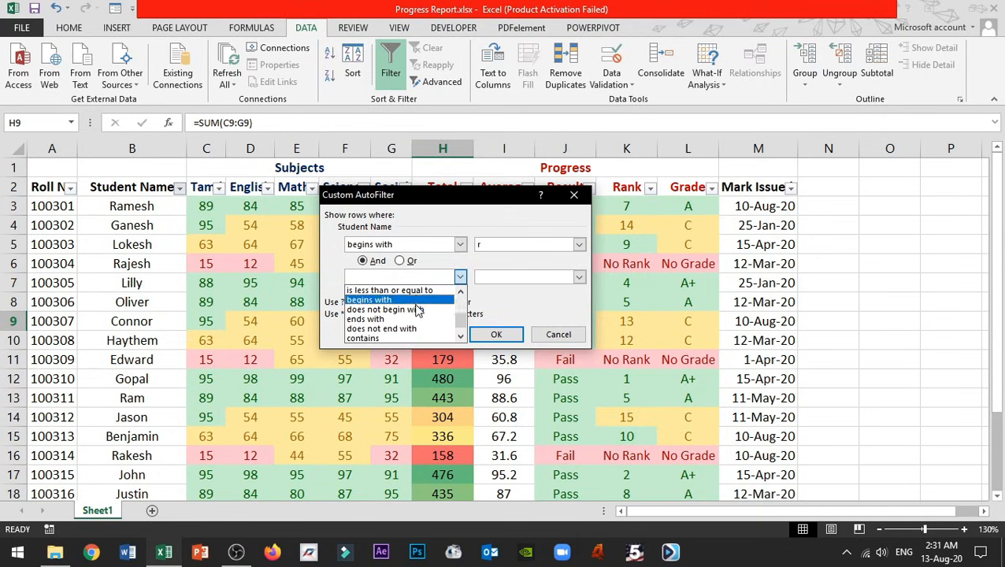
pyautogui.click(426, 319)
pyautogui.click(540, 277)
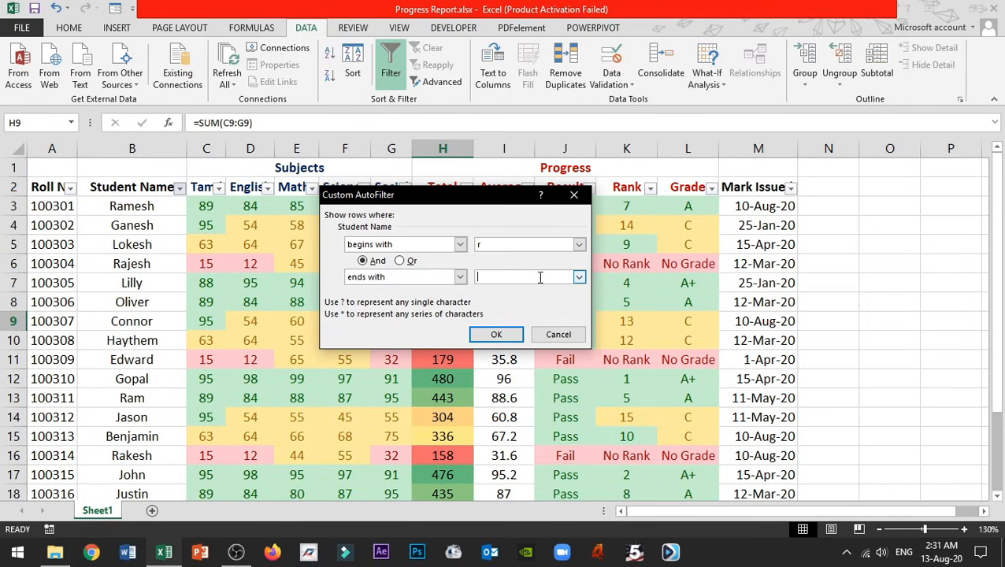
pyautogui.write('h')
pyautogui.click(497, 335)
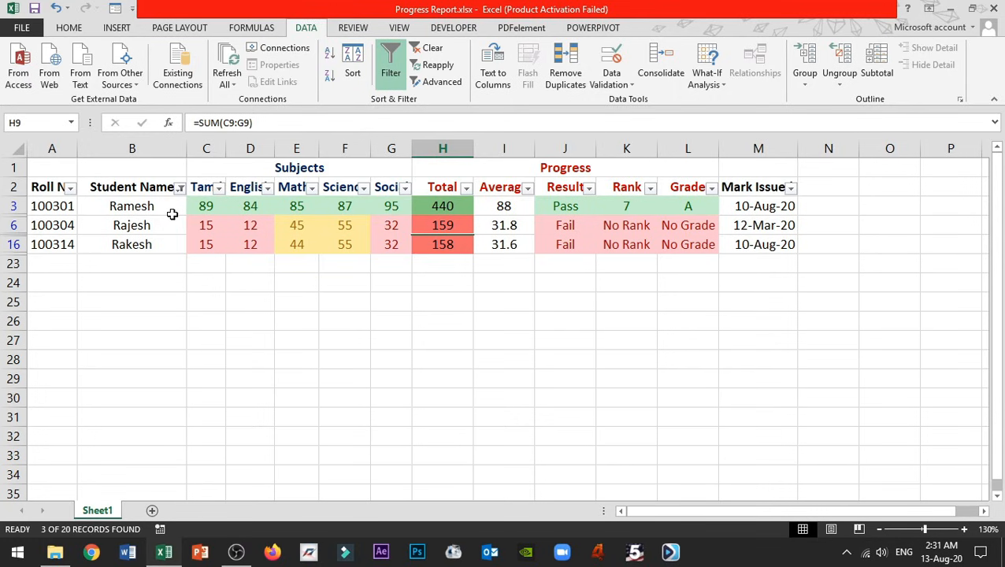
# Clear the active filter and apply a text filter for Student Name values that contain "s".
pyautogui.hotkey('alt', 'a')
pyautogui.press('c')
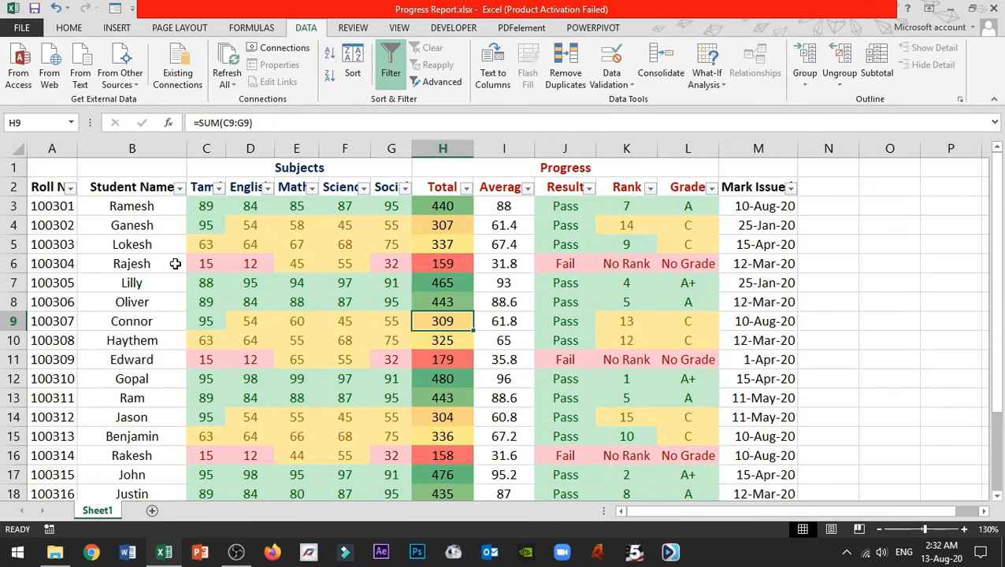
pyautogui.click(179, 187)
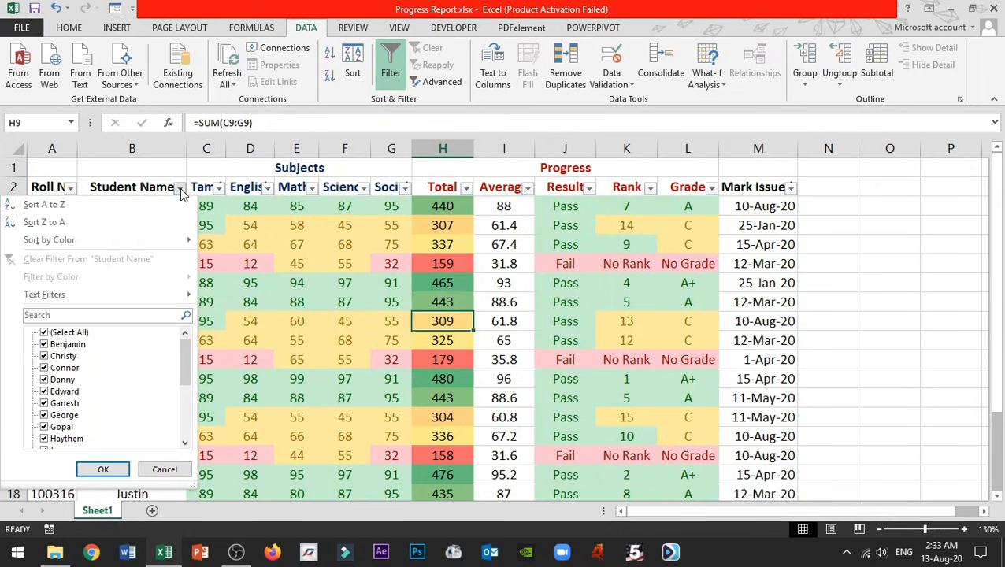
pyautogui.moveTo(109, 296)
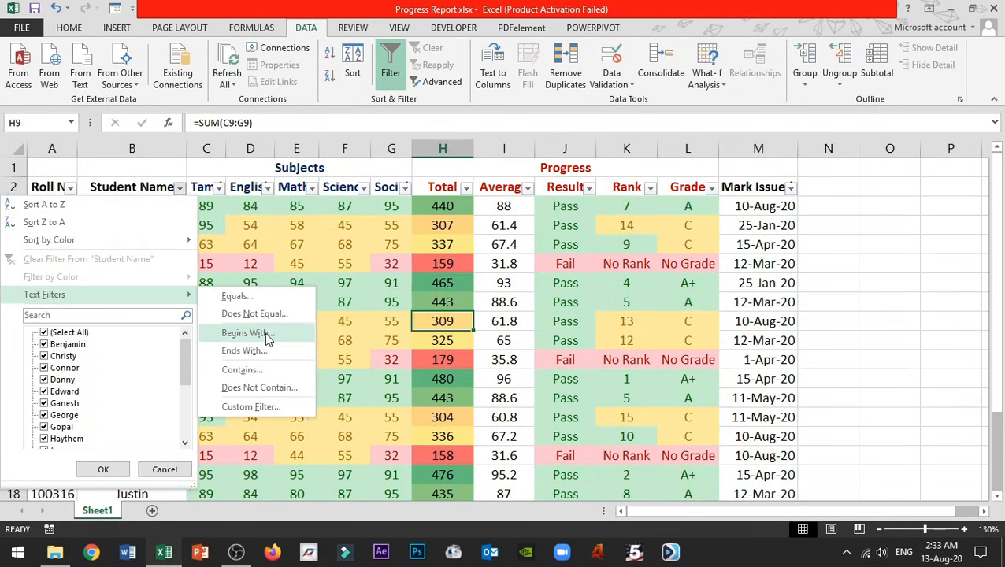
pyautogui.click(239, 370)
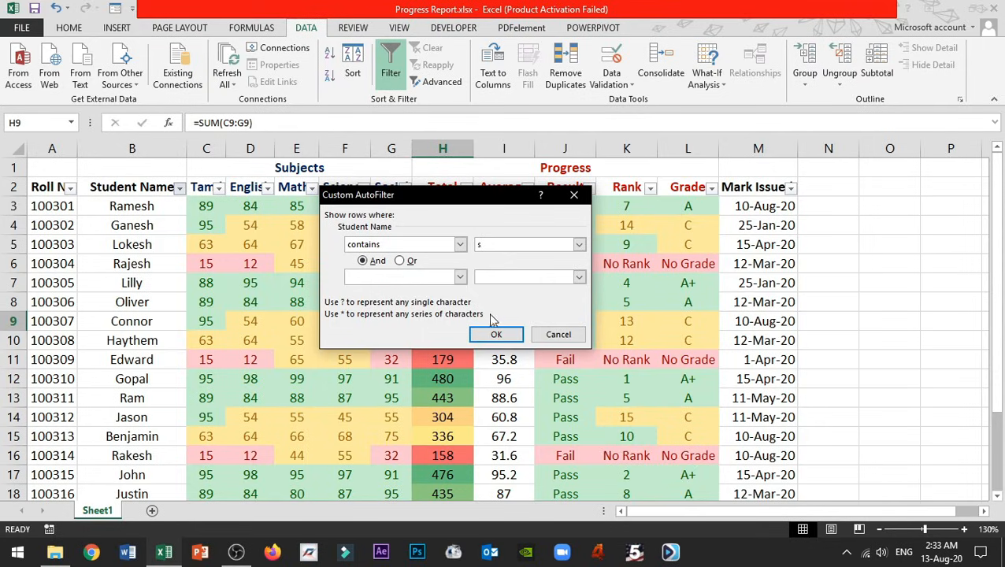
pyautogui.click(483, 337)
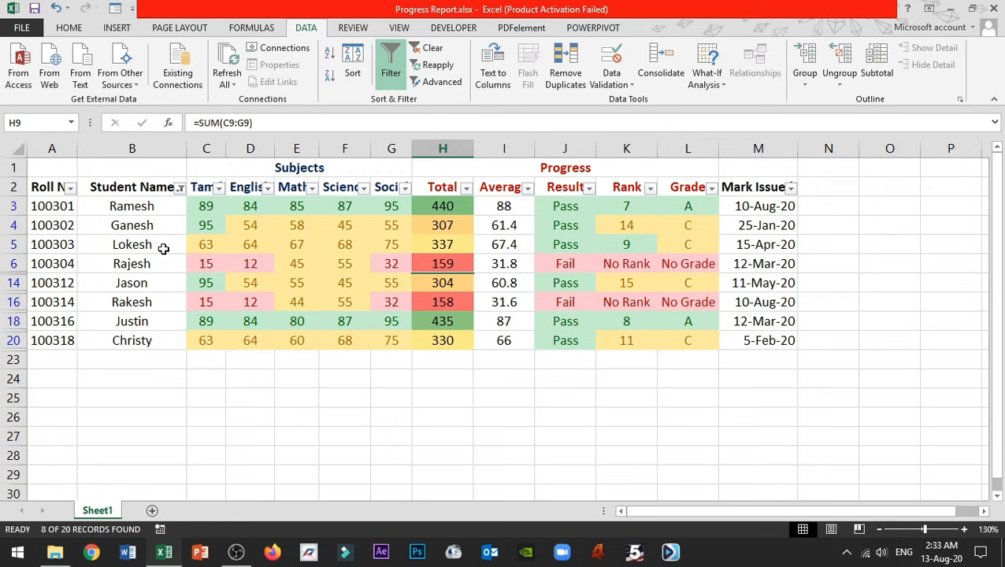
# Clear the "contains s" filter from the Student Name column.
pyautogui.click(179, 187)
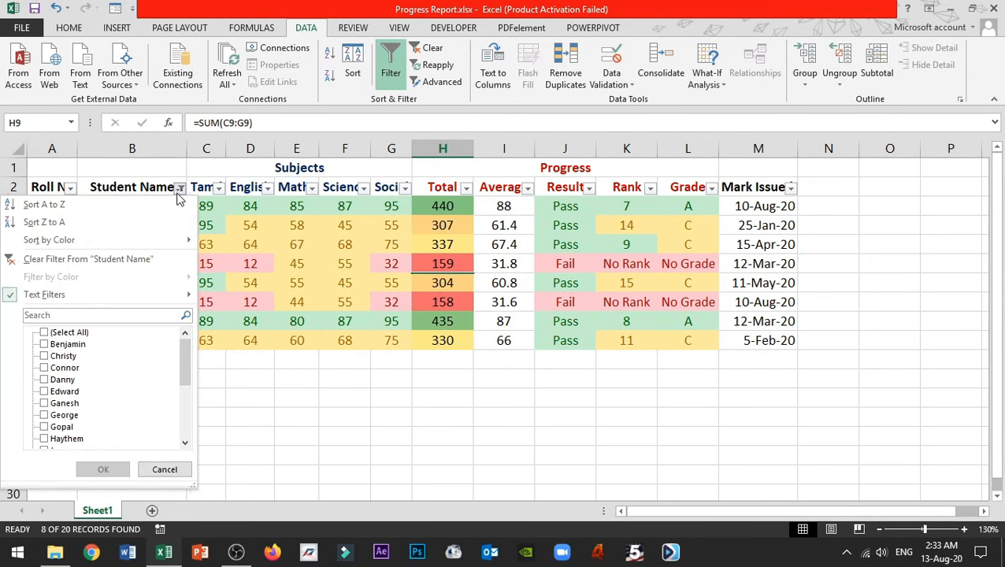
pyautogui.click(76, 263)
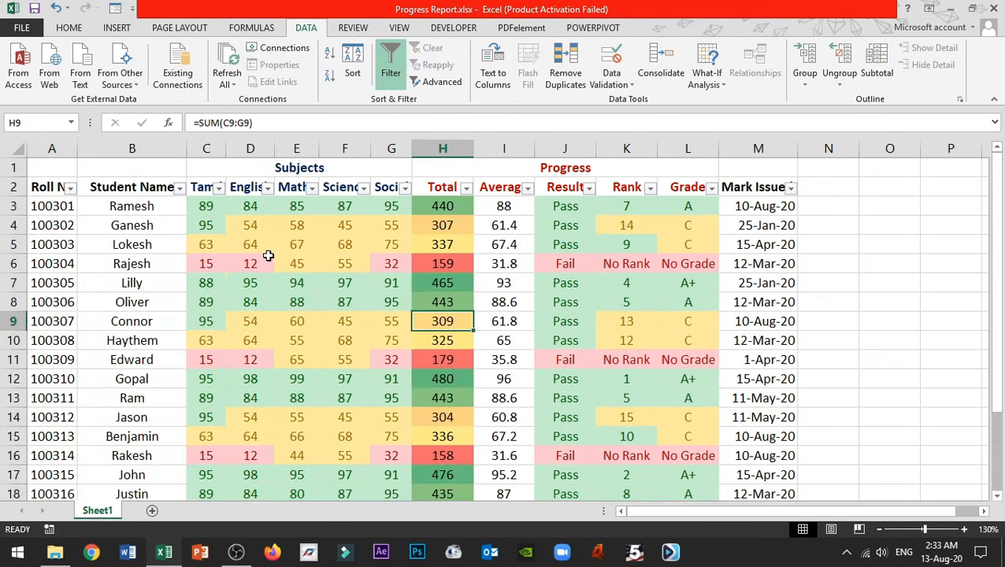
# Apply a Top 10 number filter to the Average column, showing the top 10 items.
pyautogui.click(527, 189)
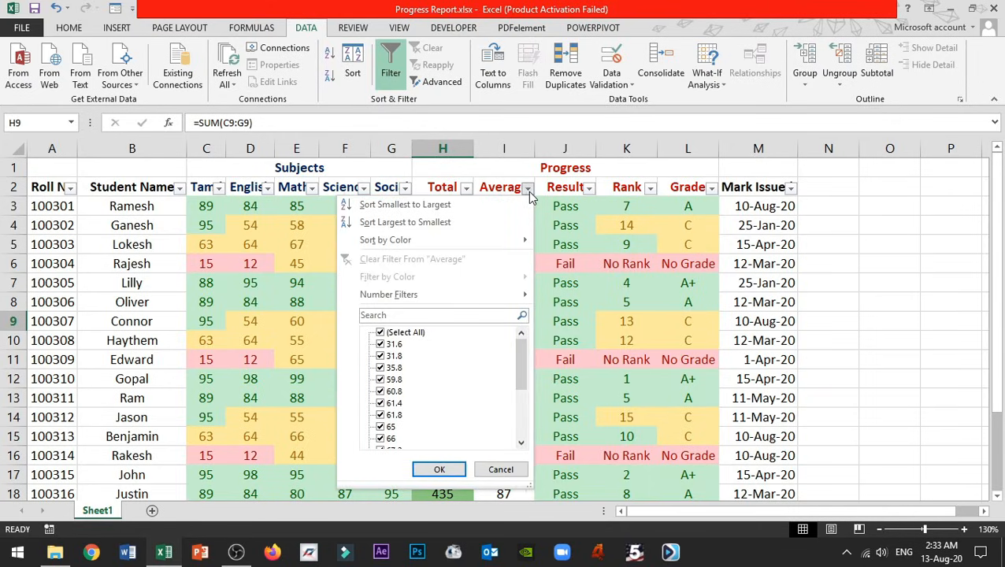
pyautogui.moveTo(471, 299)
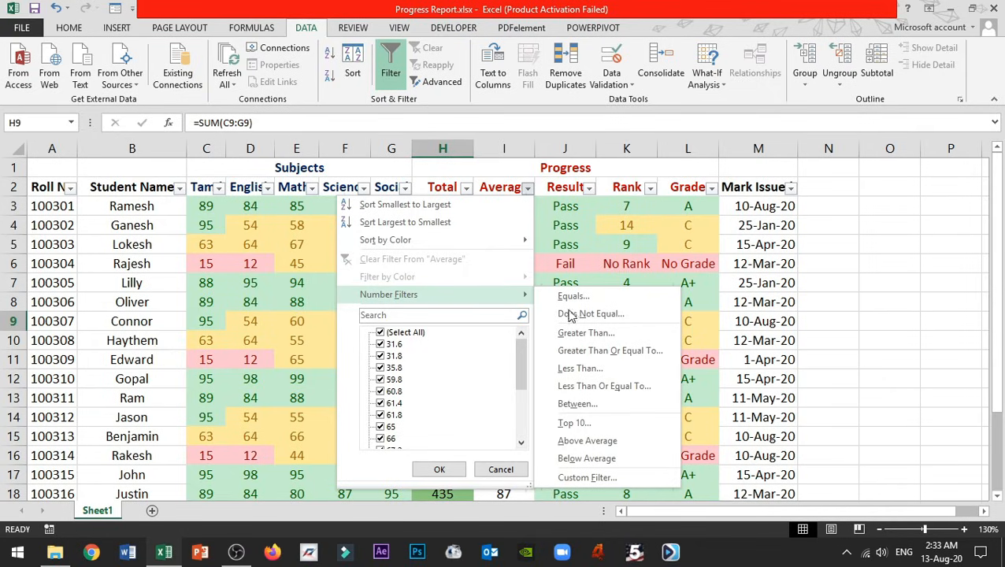
pyautogui.click(603, 424)
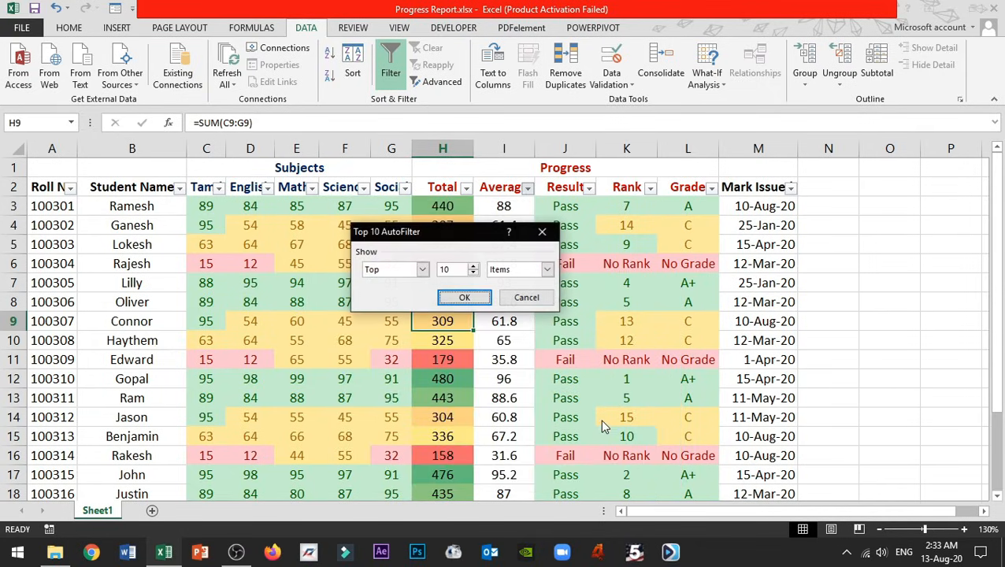
pyautogui.click(466, 299)
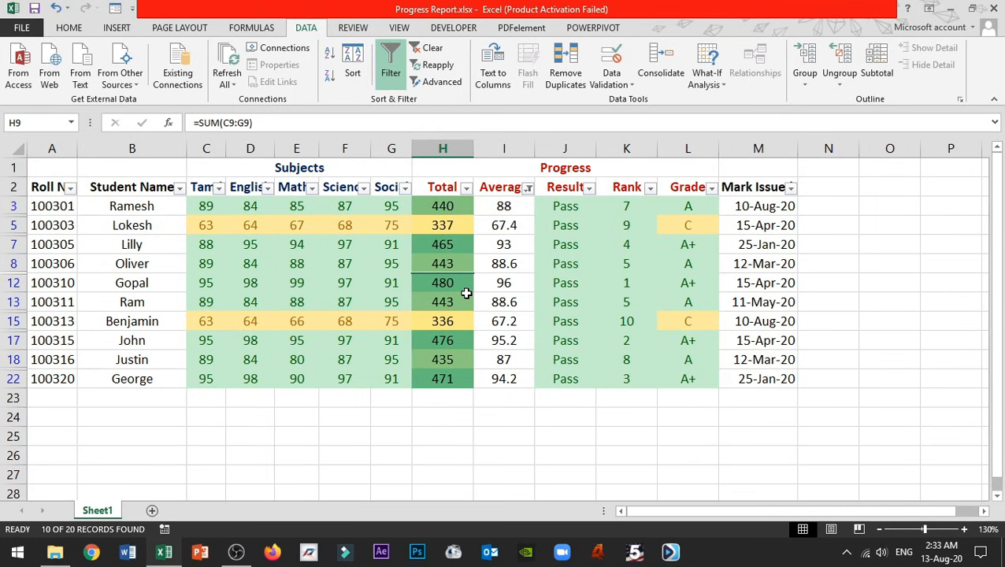
# Clear the Average filter and reapply the number filter for the top 10 items.
pyautogui.click(528, 188)
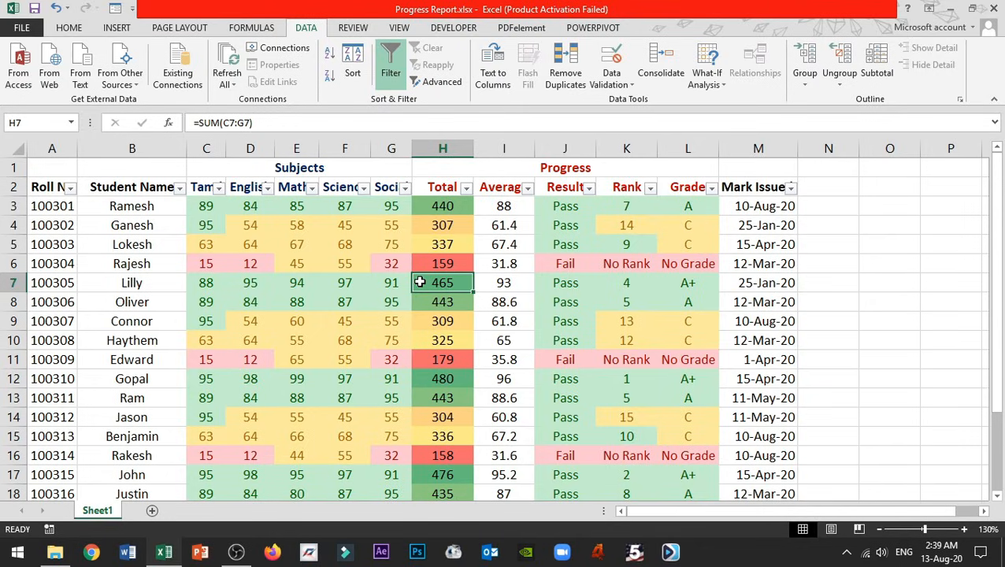
pyautogui.click(528, 188)
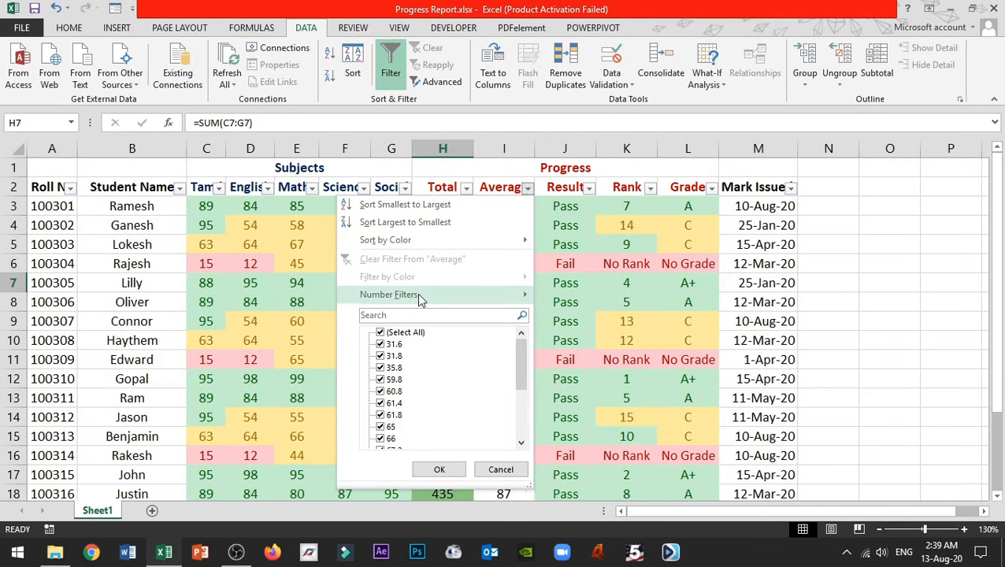
pyautogui.moveTo(418, 298)
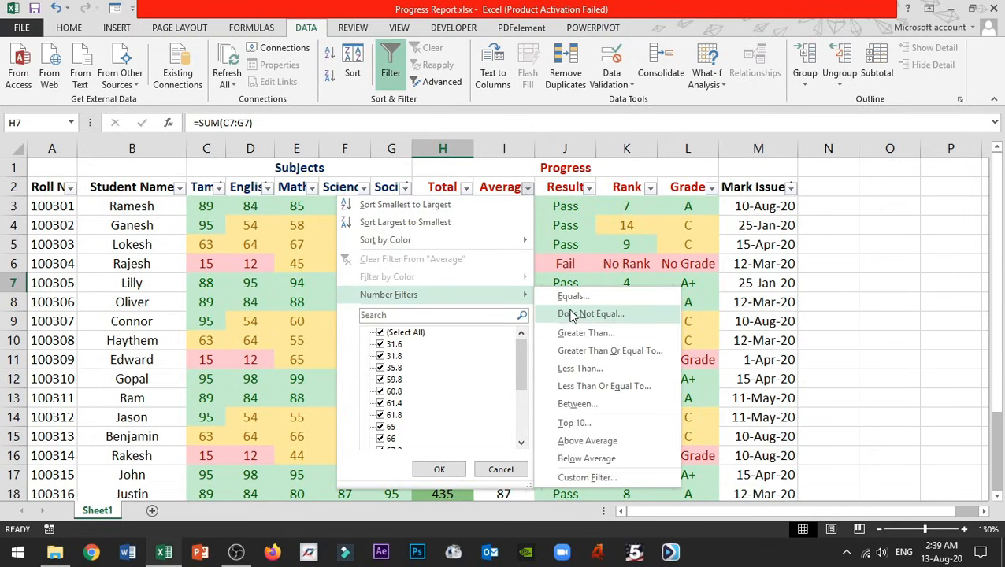
pyautogui.click(597, 426)
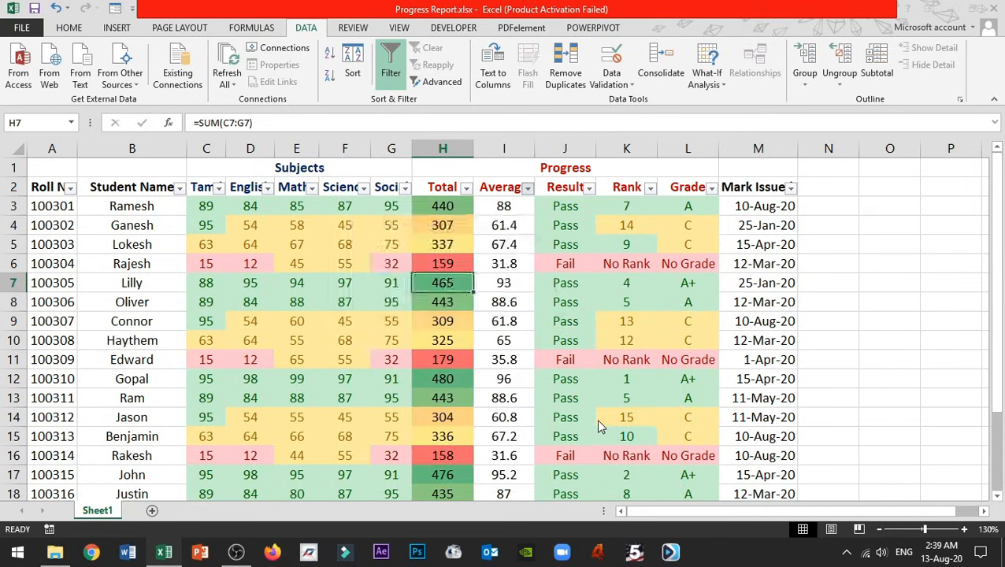
pyautogui.click(467, 297)
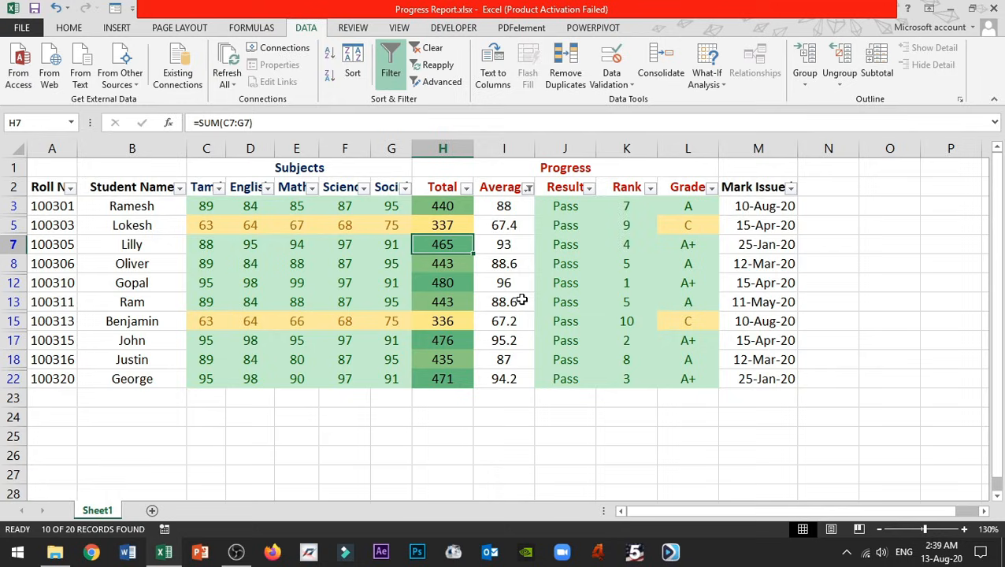
# Clear the top 10 filter and apply a number filter for Average values greater than 60.
pyautogui.click(528, 188)
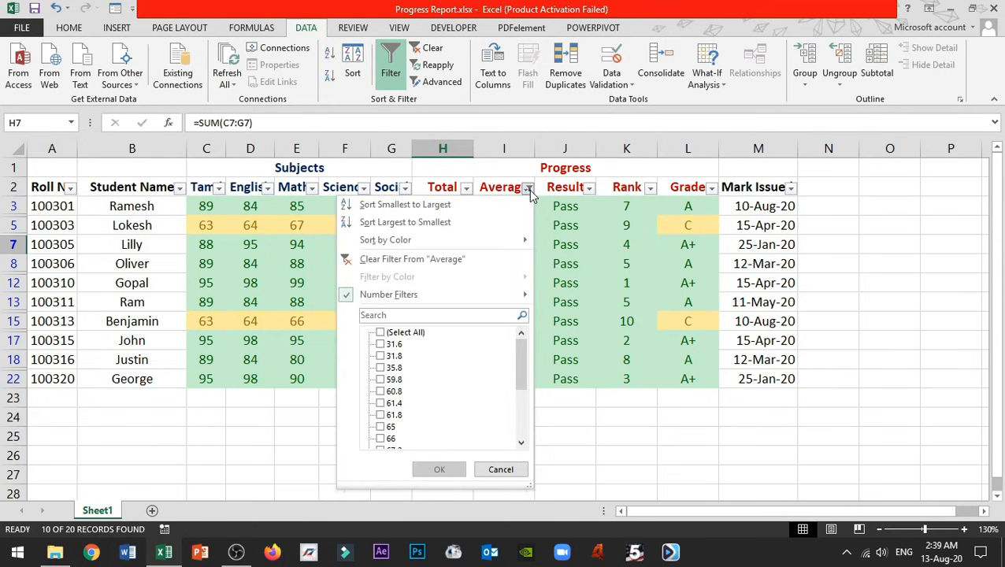
pyautogui.click(398, 259)
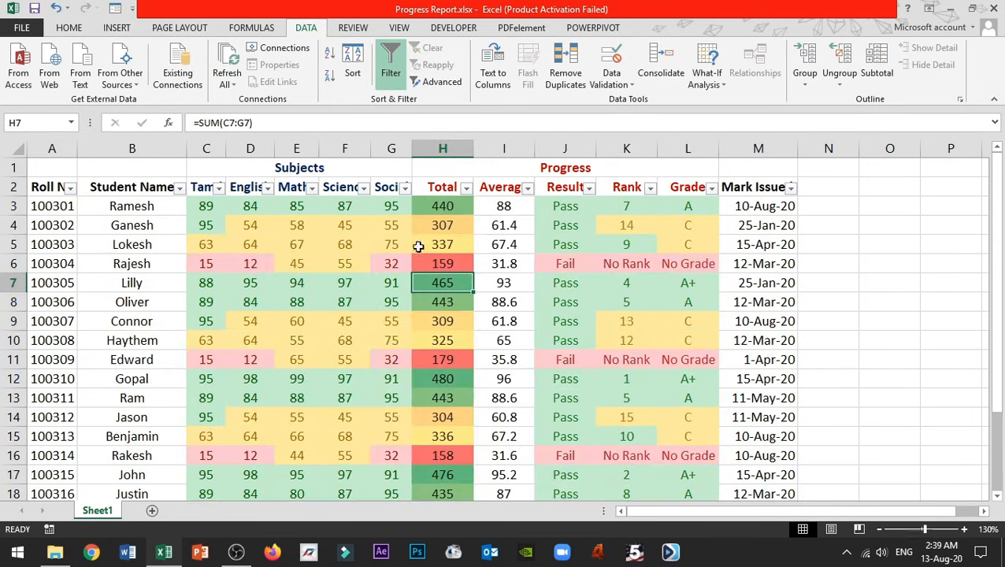
pyautogui.click(527, 187)
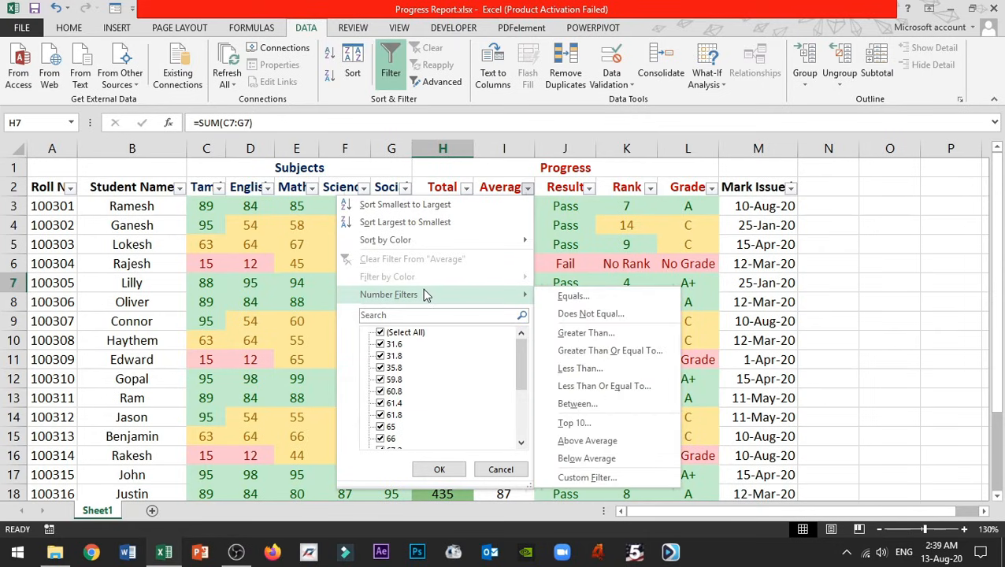
pyautogui.click(600, 335)
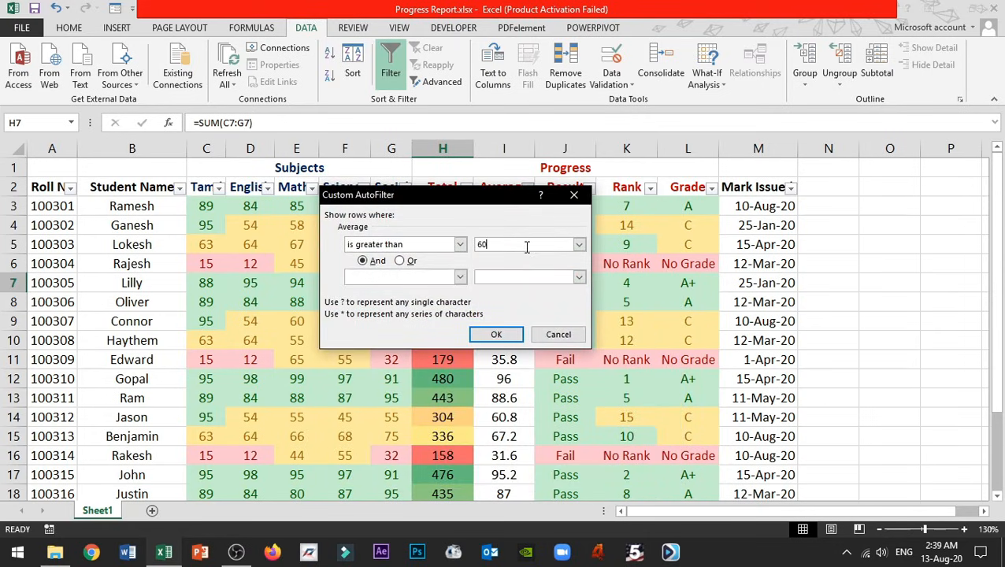
pyautogui.click(496, 334)
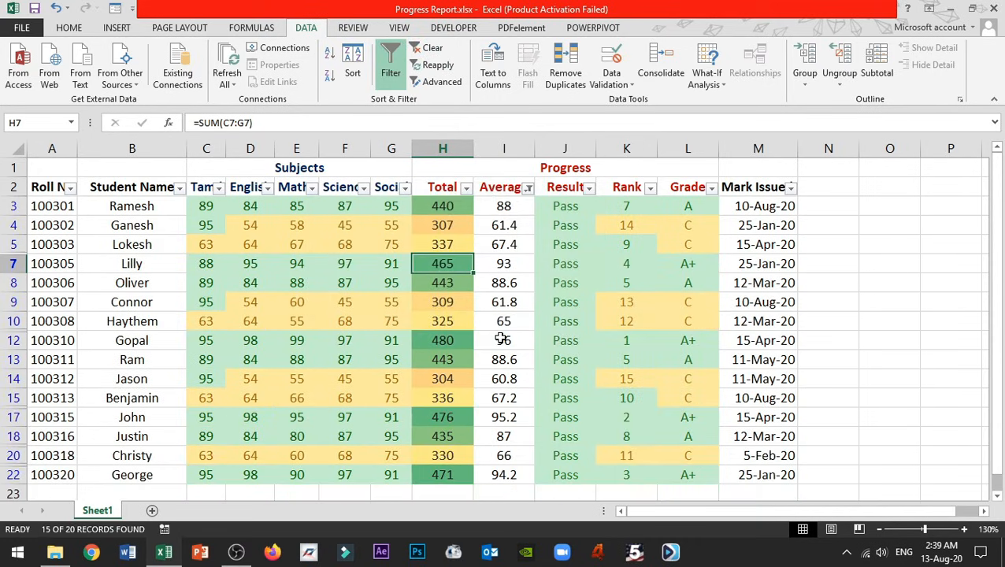
# Review the filtered Average values and the marks and result of the student in row 7.
pyautogui.moveTo(512, 206); pyautogui.dragTo(505, 473)
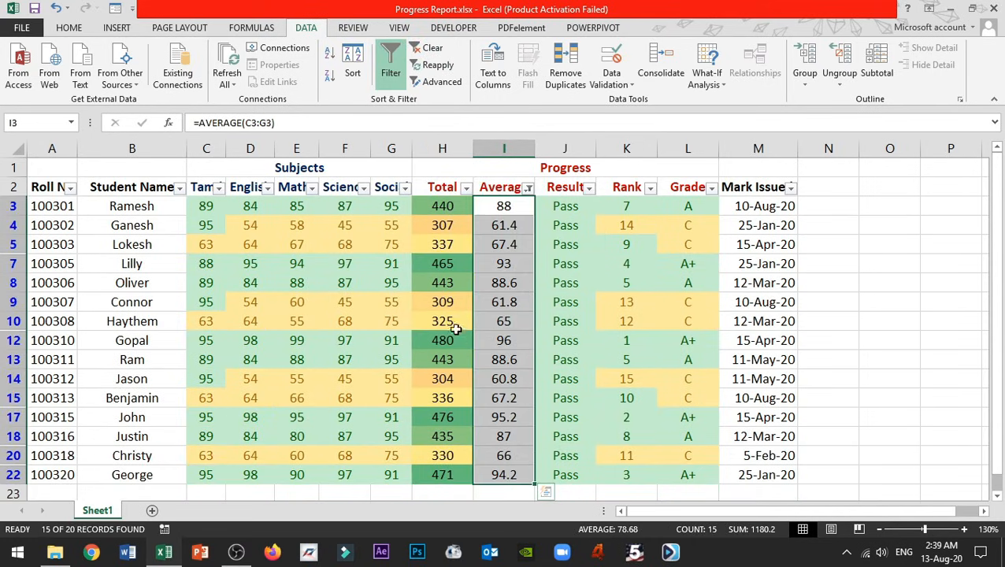
pyautogui.click(415, 262)
pyautogui.click(265, 258)
pyautogui.click(452, 266)
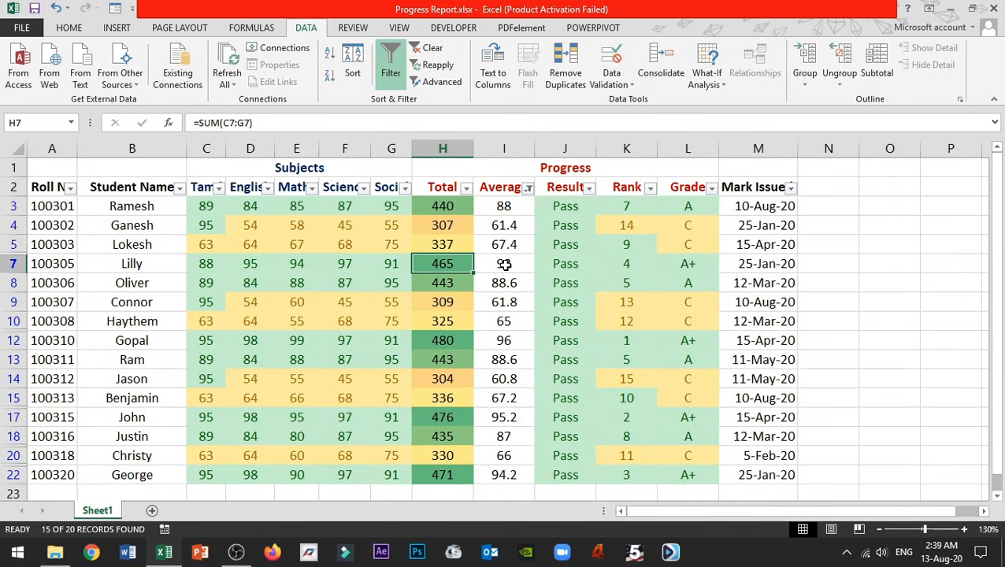
pyautogui.click(589, 265)
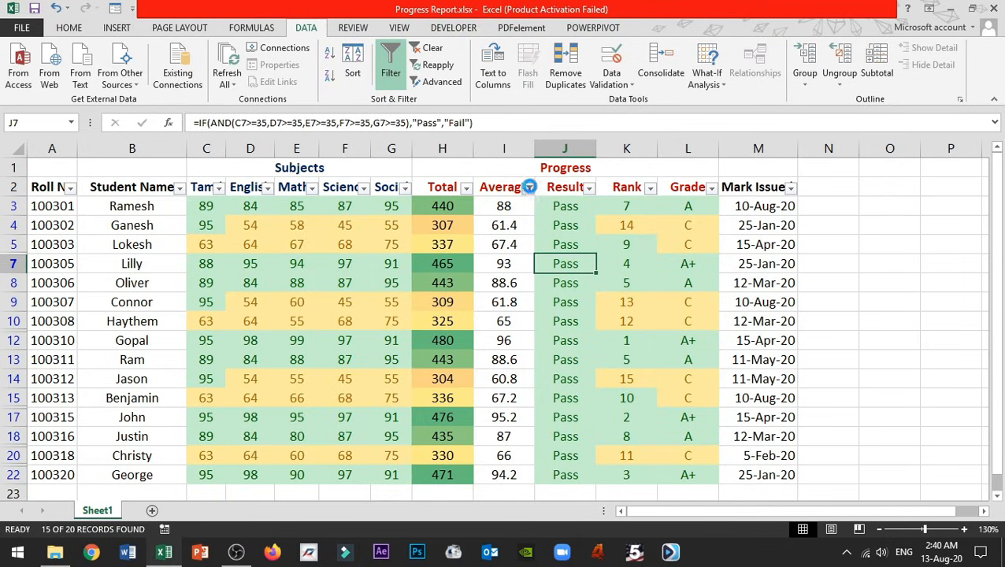
# Clear the Average filter and apply a number filter for Rank values between 1 and 10.
pyautogui.click(528, 187)
pyautogui.click(394, 259)
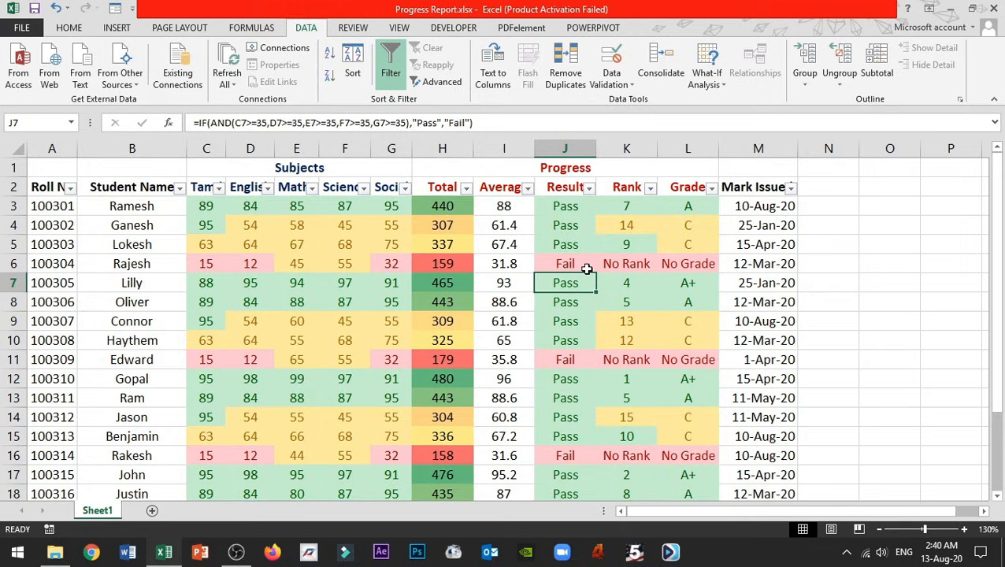
pyautogui.click(650, 188)
pyautogui.moveTo(579, 295)
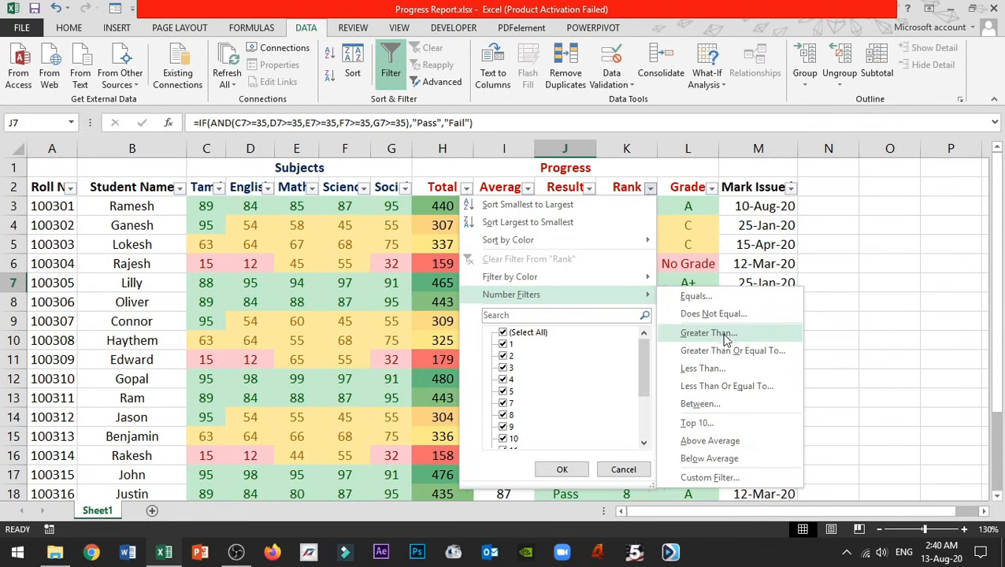
pyautogui.click(726, 412)
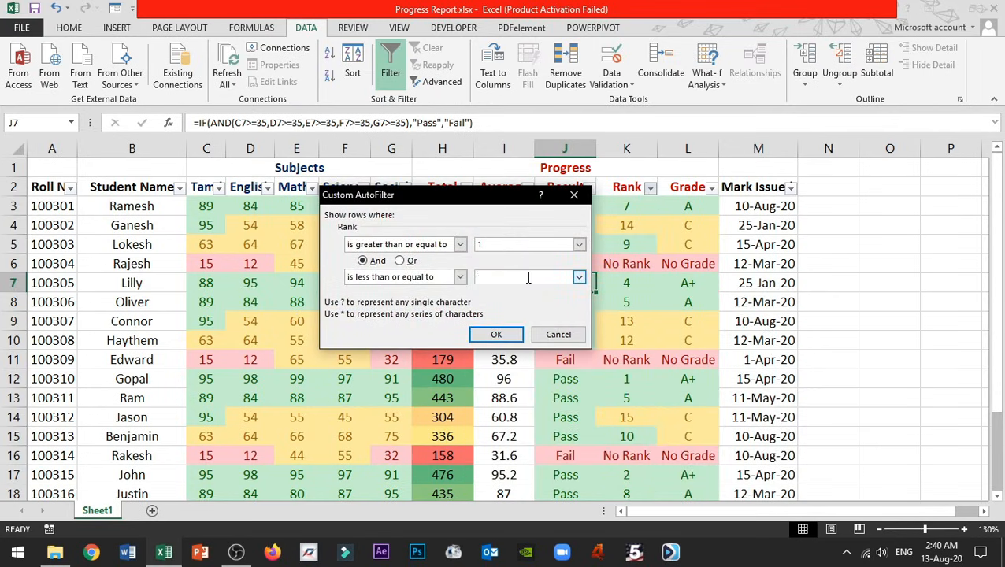
pyautogui.click(510, 336)
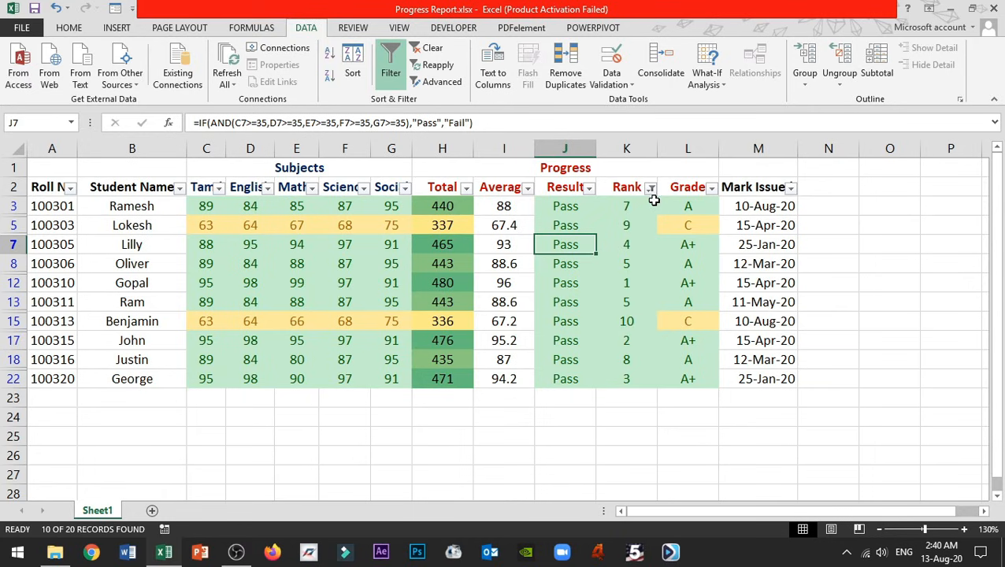
# Clear the Rank filter and look over the dates in the Mark Issued column.
pyautogui.click(650, 188)
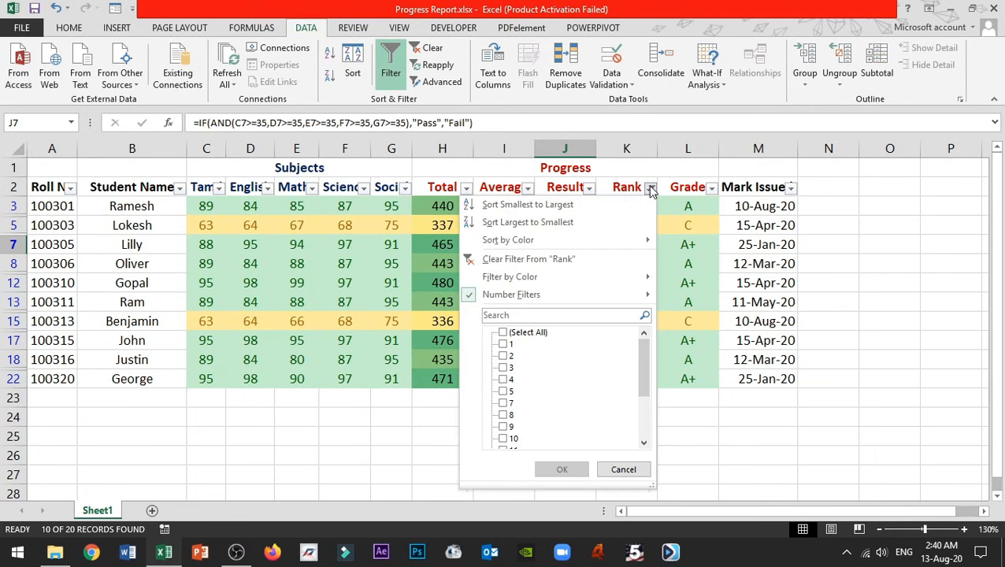
pyautogui.click(581, 257)
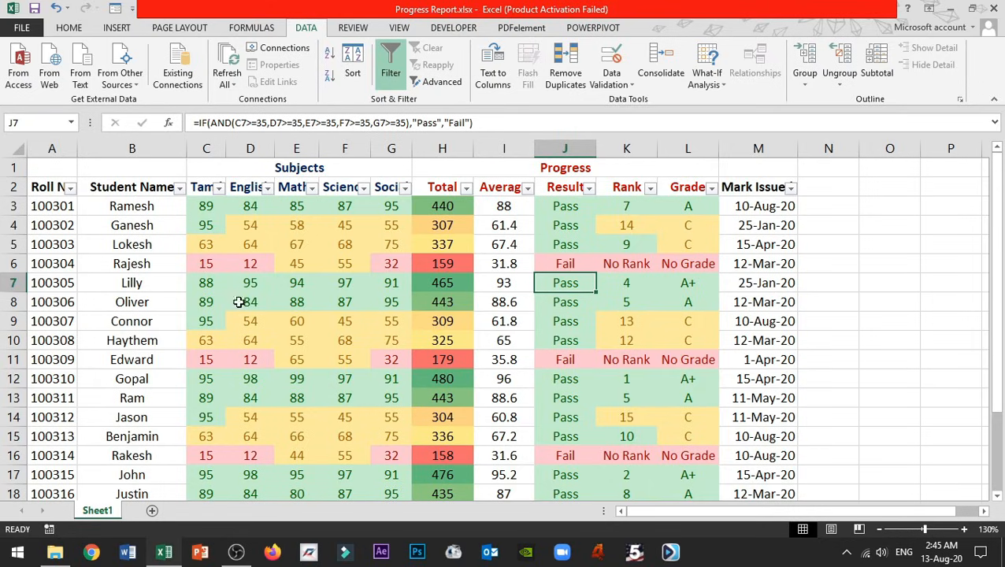
pyautogui.click(141, 268)
pyautogui.click(780, 238)
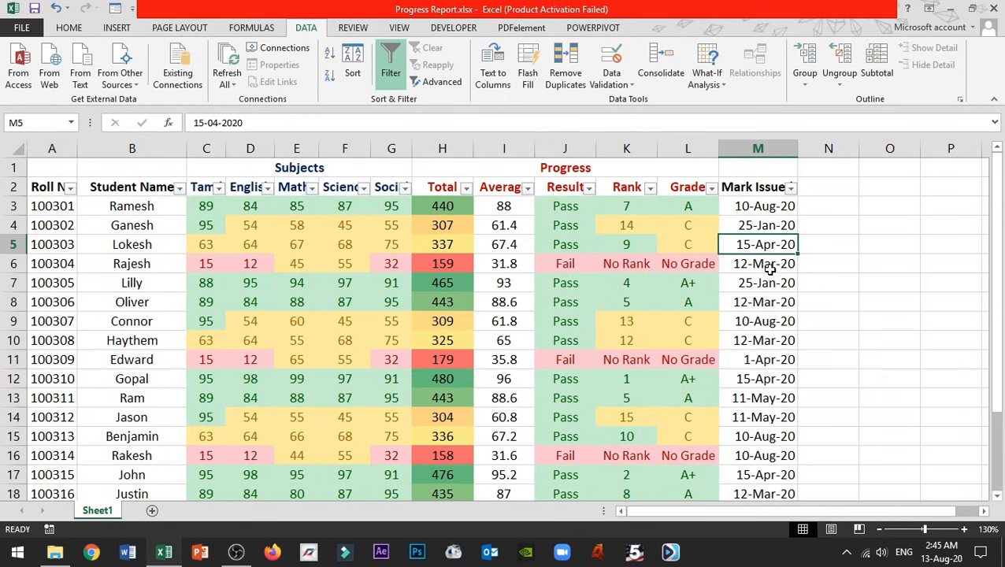
pyautogui.click(760, 285)
pyautogui.click(763, 322)
pyautogui.click(760, 362)
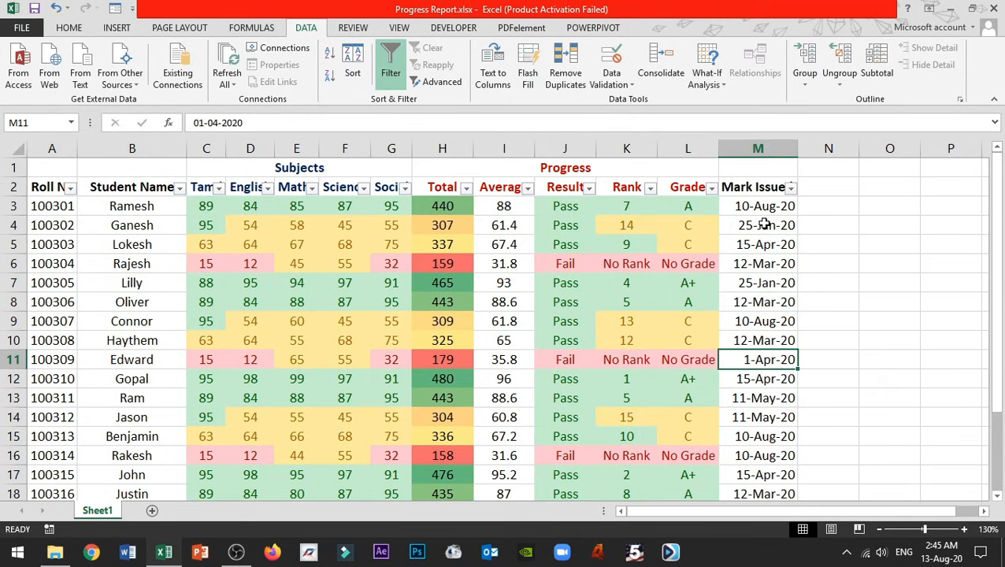
pyautogui.moveTo(762, 224); pyautogui.dragTo(762, 378)
pyautogui.click(761, 285)
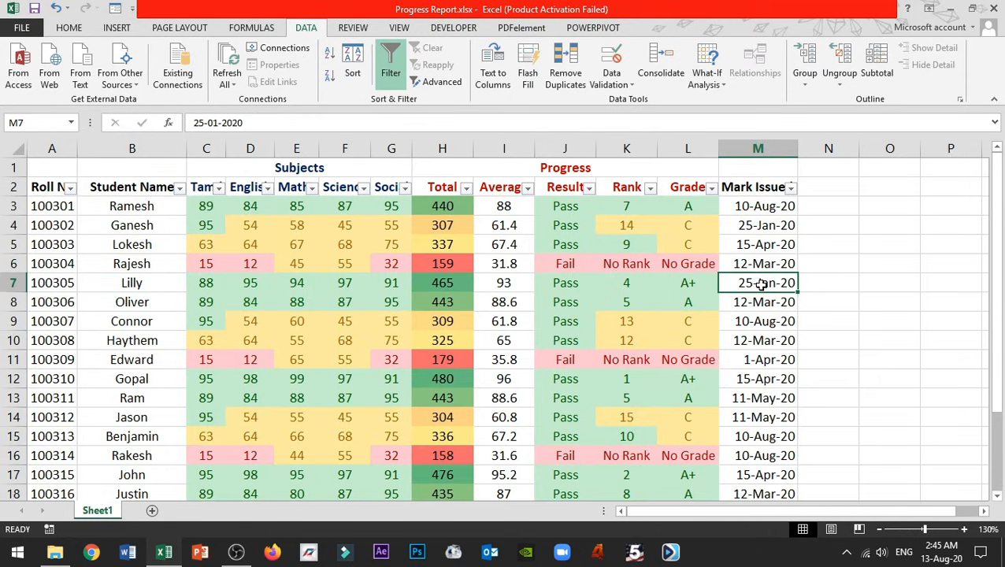
# Apply a date filter to the Mark Issued column for dates in this week.
pyautogui.click(790, 189)
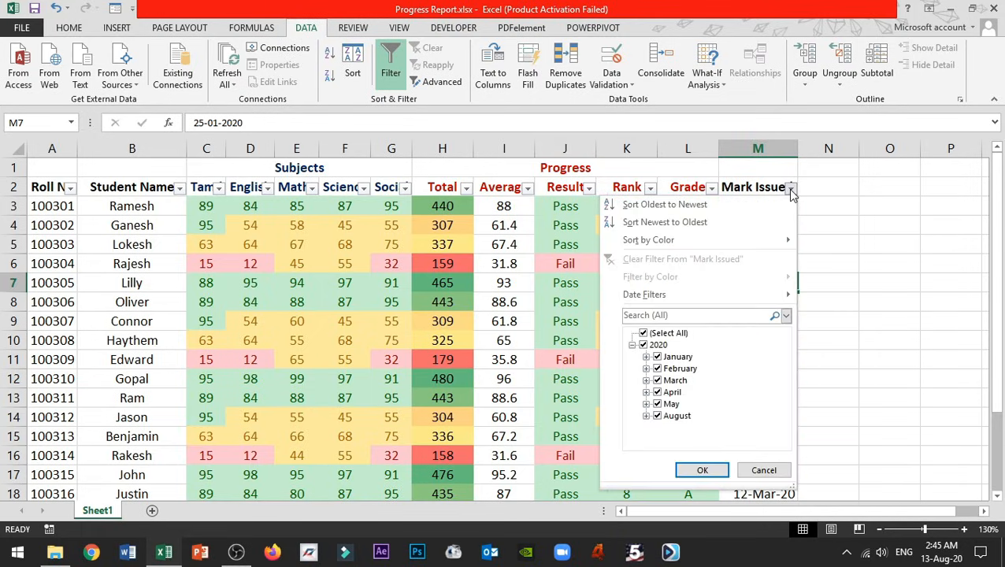
pyautogui.moveTo(701, 295)
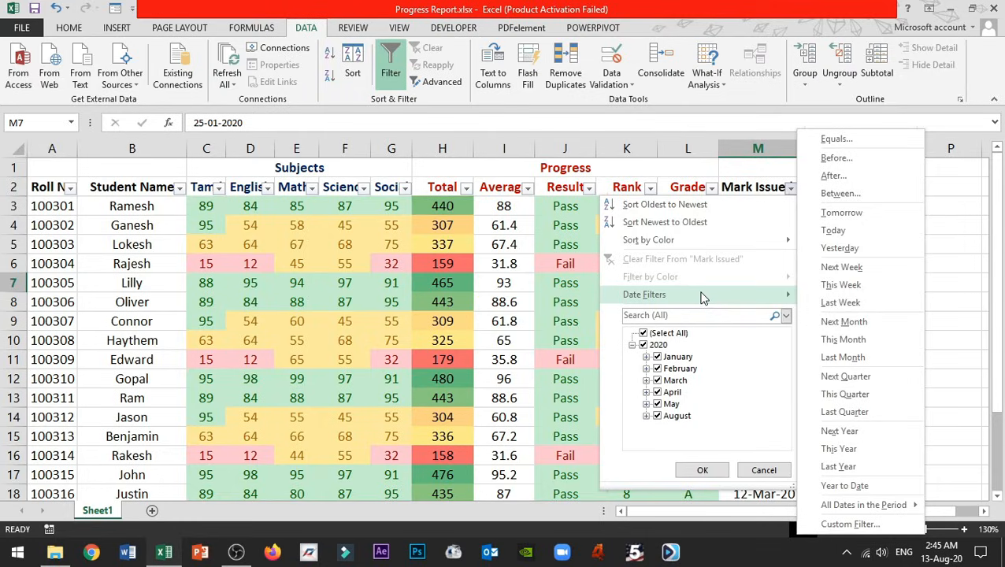
pyautogui.click(870, 285)
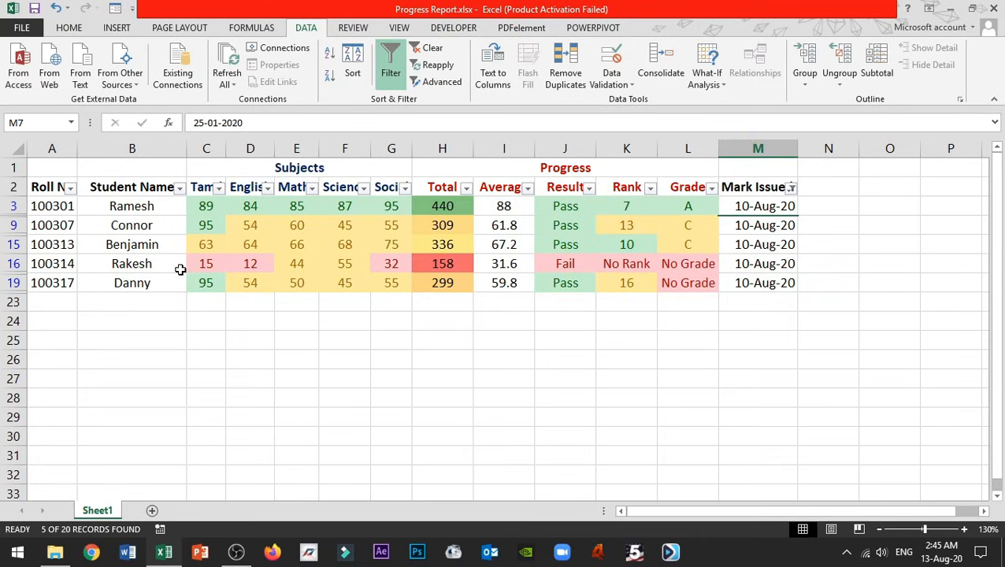
# Clear the this-week filter from the Mark Issued column and open a Between date filter for the same column.
pyautogui.click(791, 188)
pyautogui.click(658, 259)
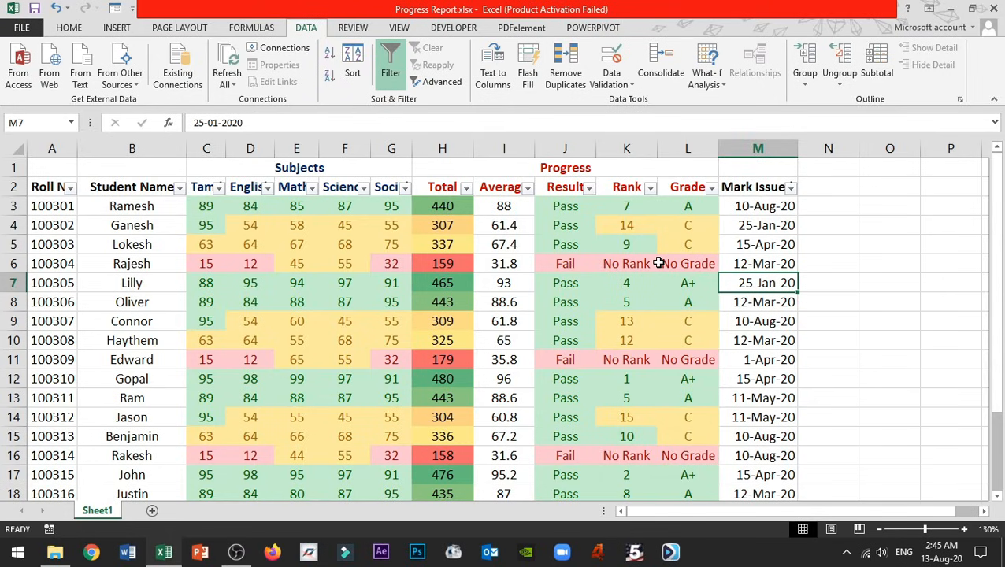
pyautogui.click(791, 188)
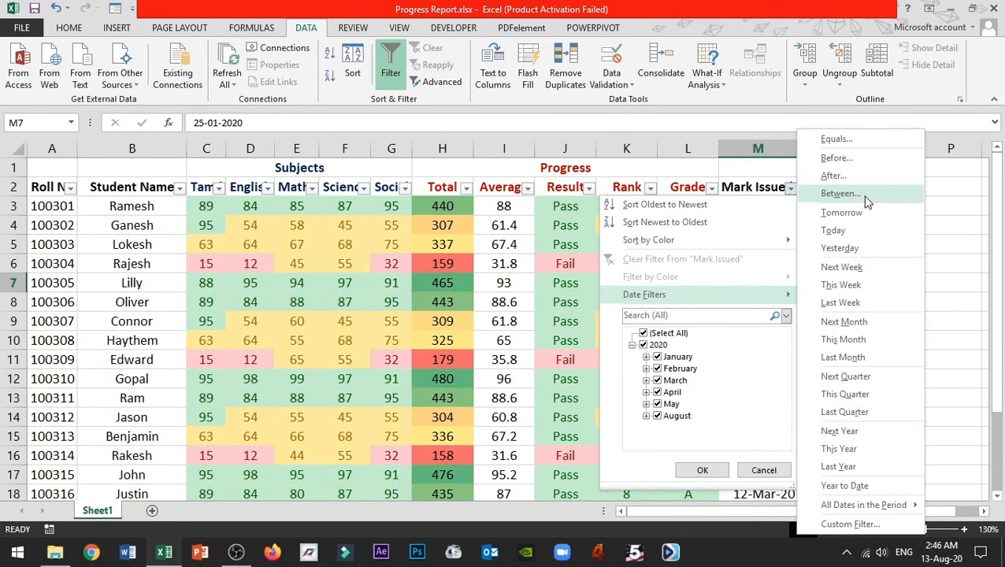
pyautogui.click(839, 194)
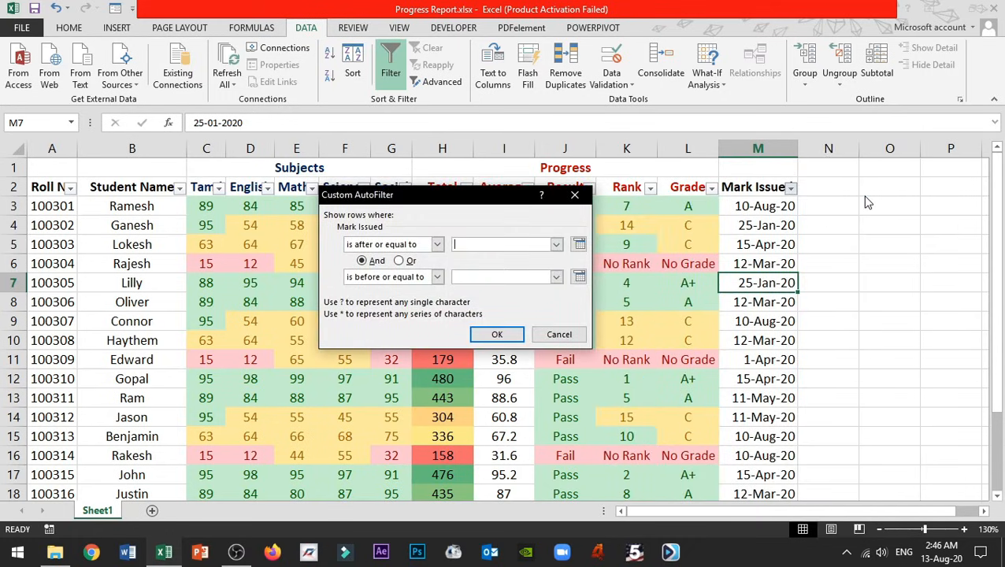
# Set the start date of the Mark Issued date range to 01-01-20 using the date picker.
pyautogui.click(579, 244)
pyautogui.click(458, 261)
pyautogui.click(458, 261)
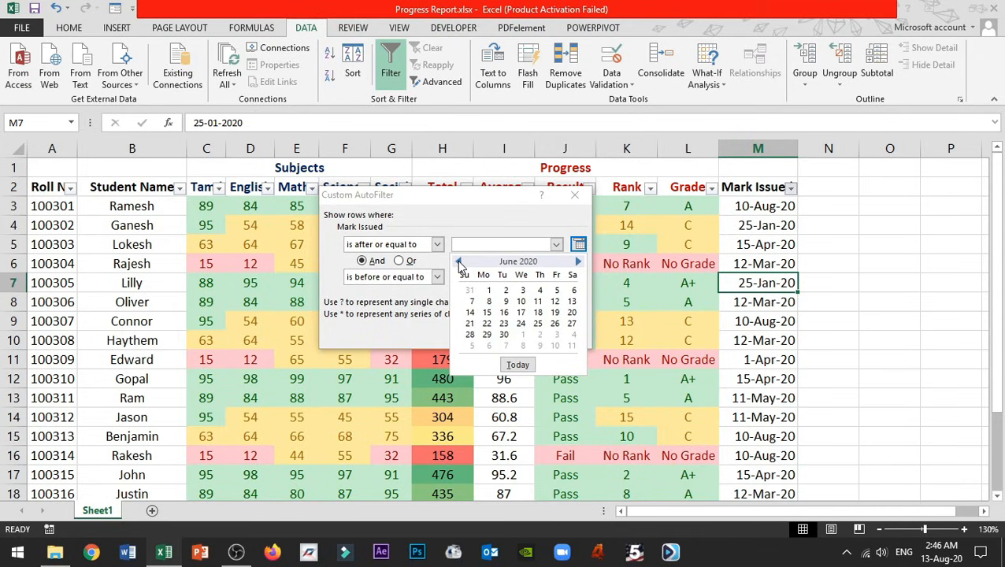
pyautogui.click(459, 261)
pyautogui.click(458, 262)
pyautogui.click(459, 263)
pyautogui.click(459, 263)
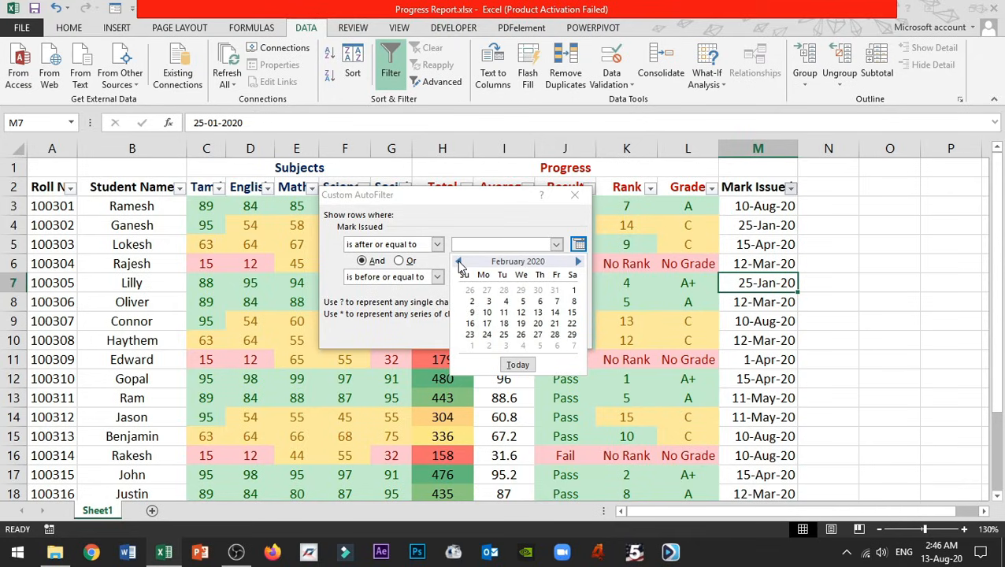
pyautogui.click(459, 263)
pyautogui.click(520, 290)
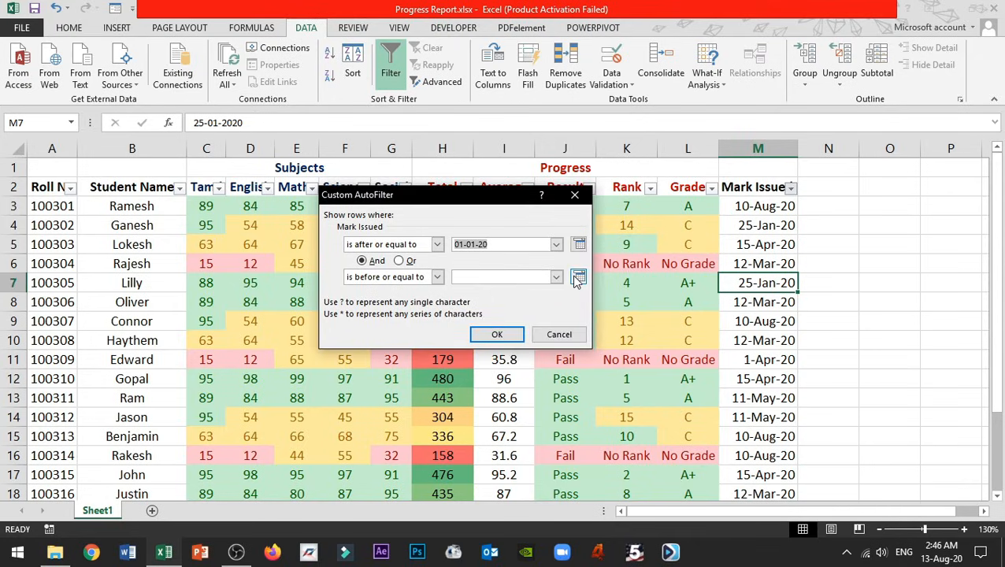
# Set the end date of the Mark Issued range to 31-05-20 and apply the date filter.
pyautogui.click(578, 276)
pyautogui.click(576, 294)
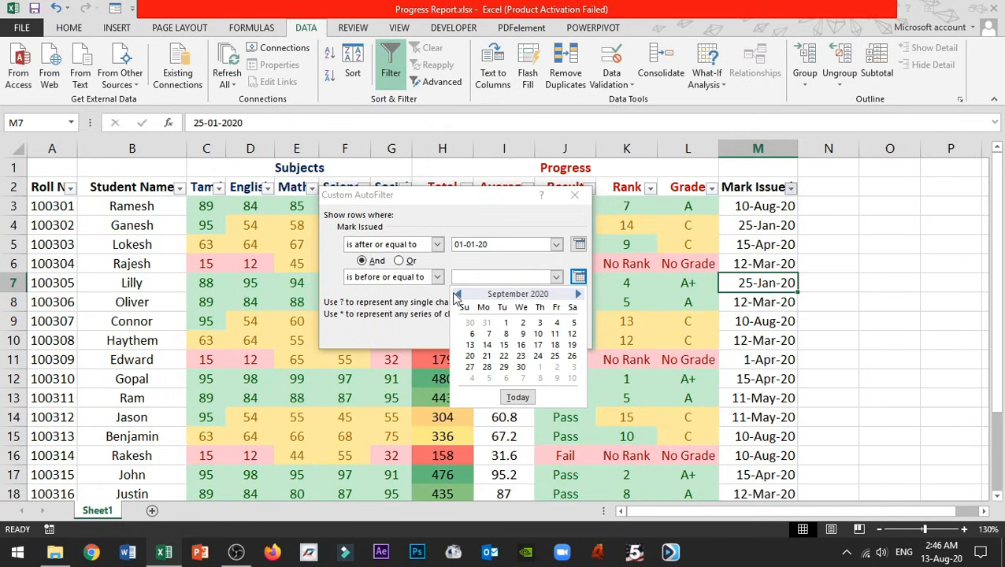
pyautogui.click(457, 295)
pyautogui.click(457, 295)
pyautogui.click(456, 295)
pyautogui.click(456, 295)
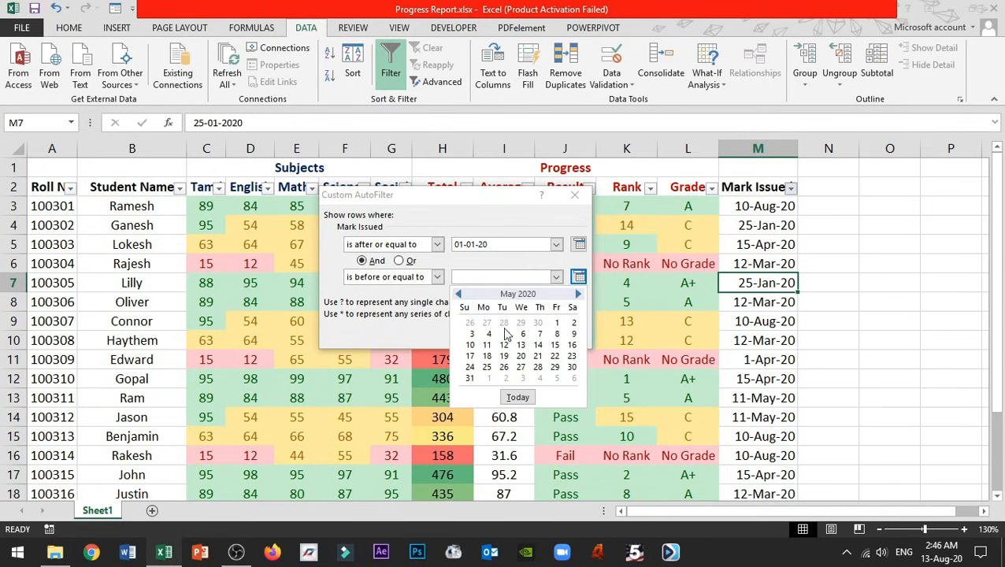
pyautogui.click(469, 377)
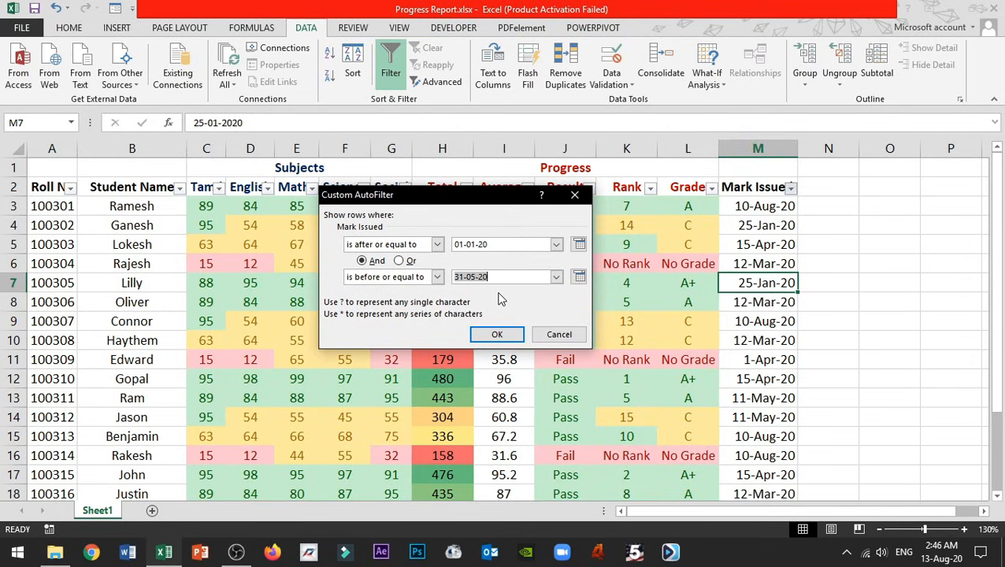
pyautogui.click(510, 337)
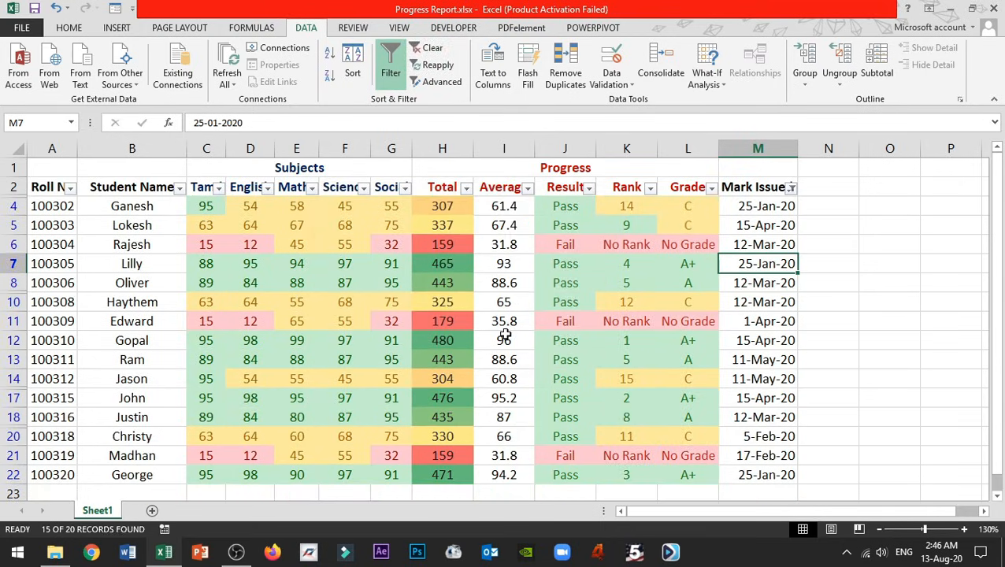
# Look over the student names in the date-filtered list and the coloured cells of the marks and totals.
pyautogui.moveTo(160, 207); pyautogui.dragTo(161, 469)
pyautogui.click(179, 312)
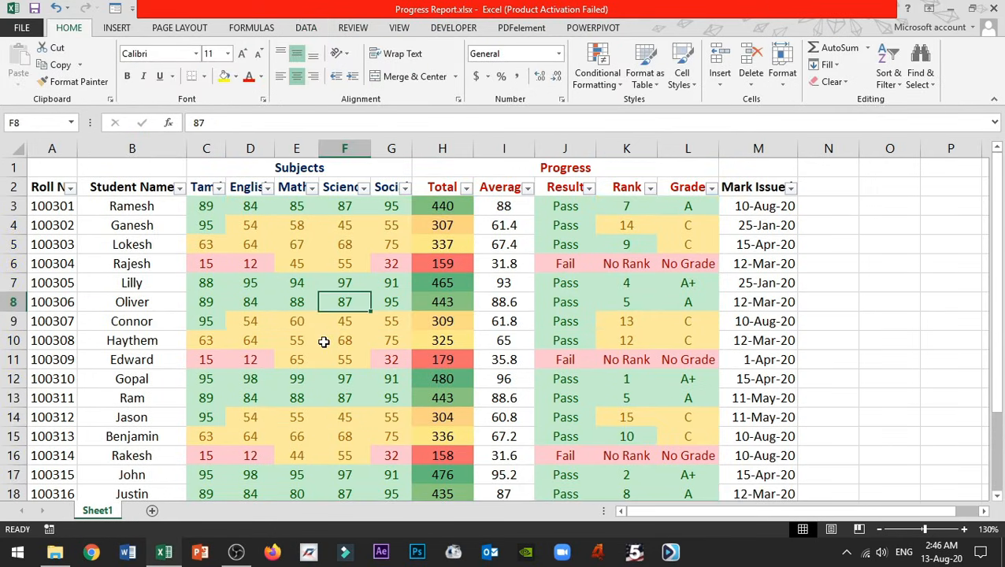
pyautogui.moveTo(274, 244); pyautogui.dragTo(416, 354)
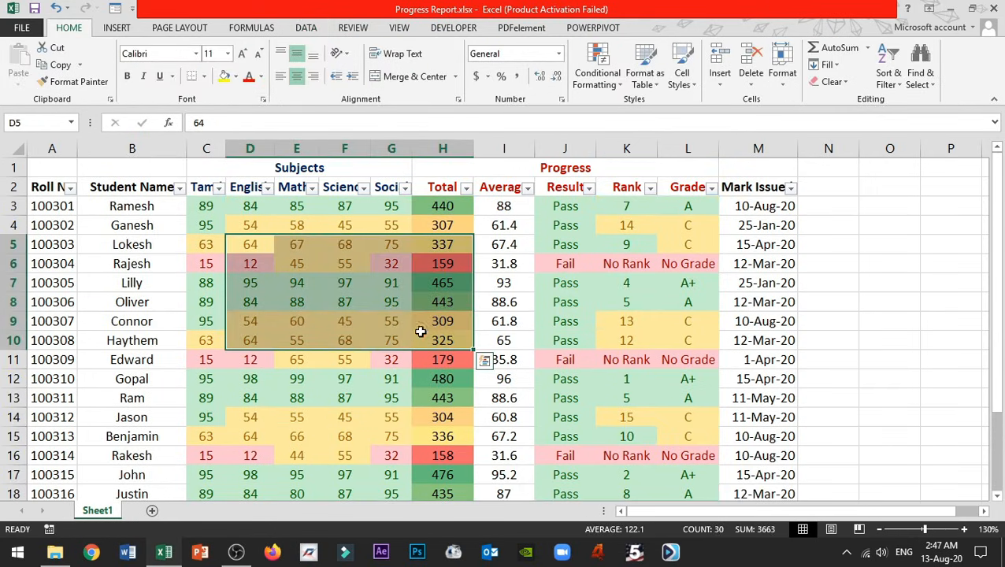
pyautogui.click(433, 268)
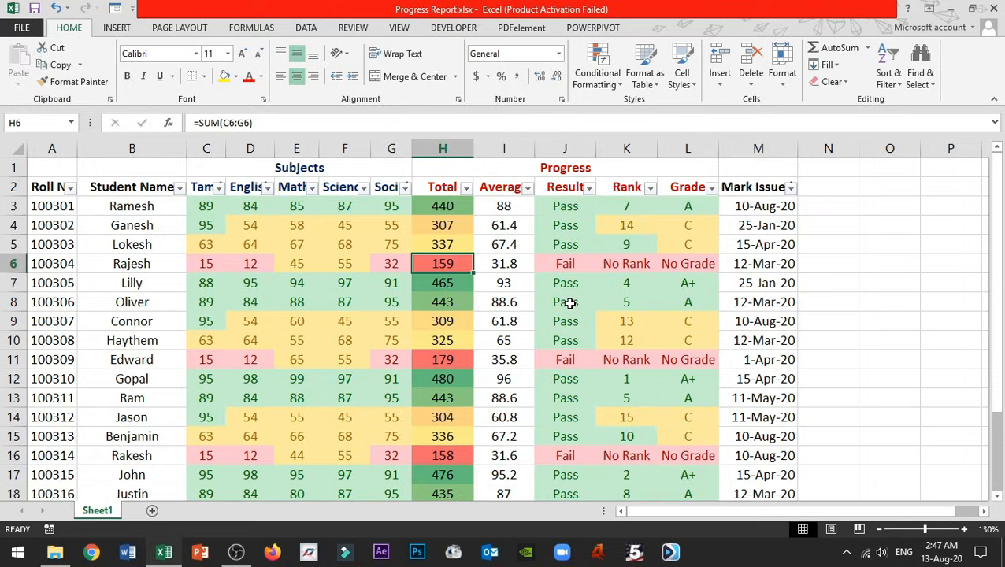
# Filter the Grade column by the green cell colour.
pyautogui.click(713, 189)
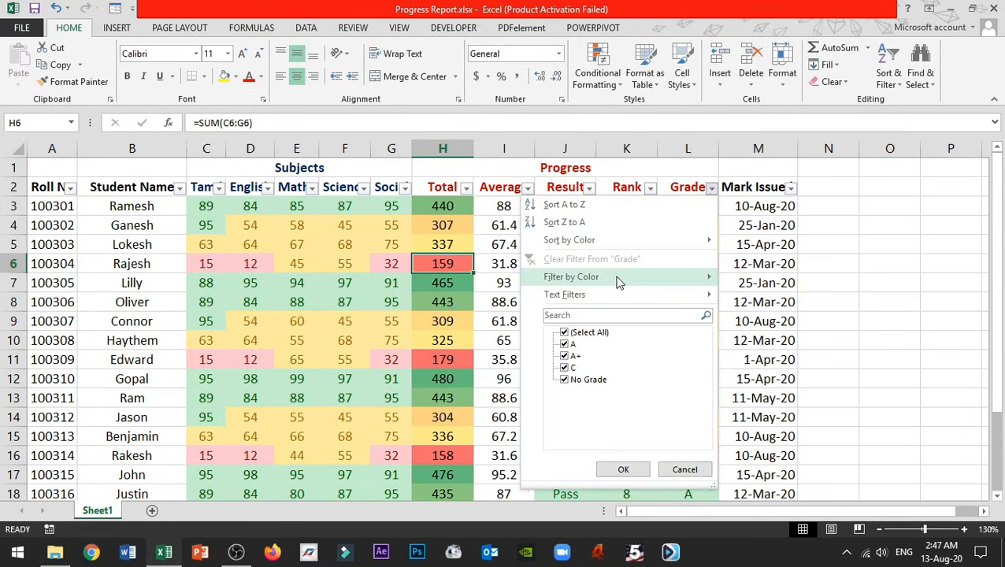
pyautogui.moveTo(619, 282)
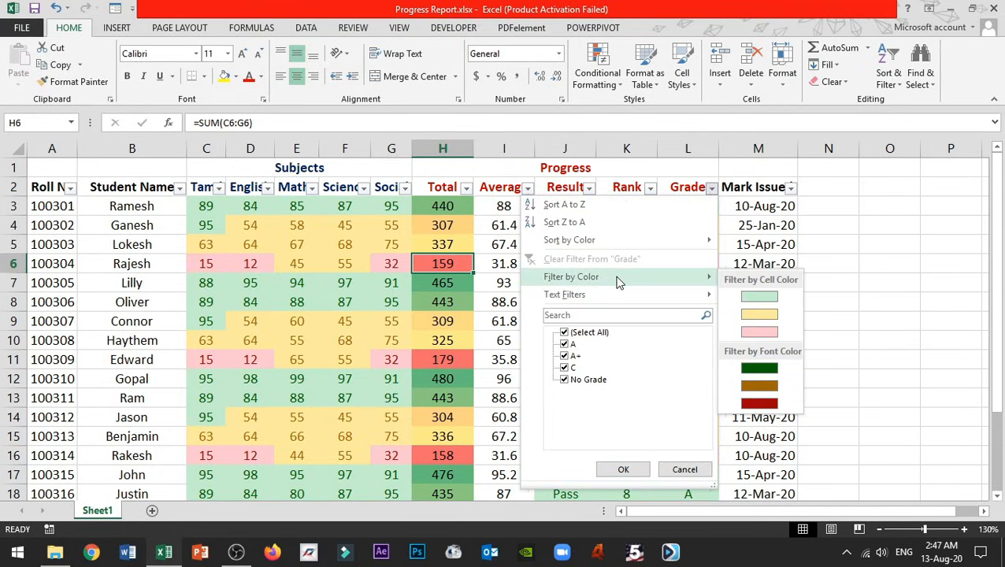
pyautogui.click(760, 298)
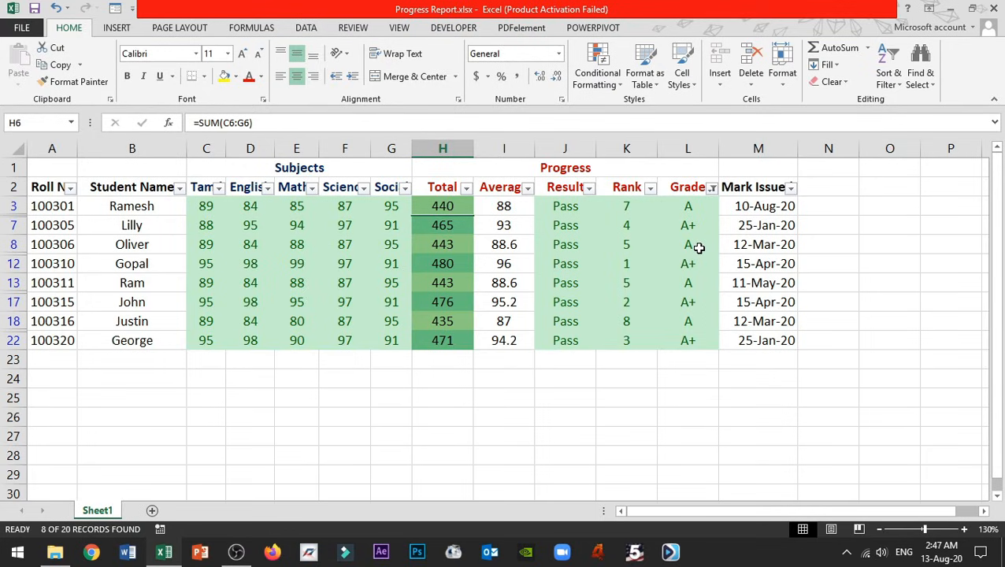
# Clear the colour filter from the Grade column.
pyautogui.click(712, 188)
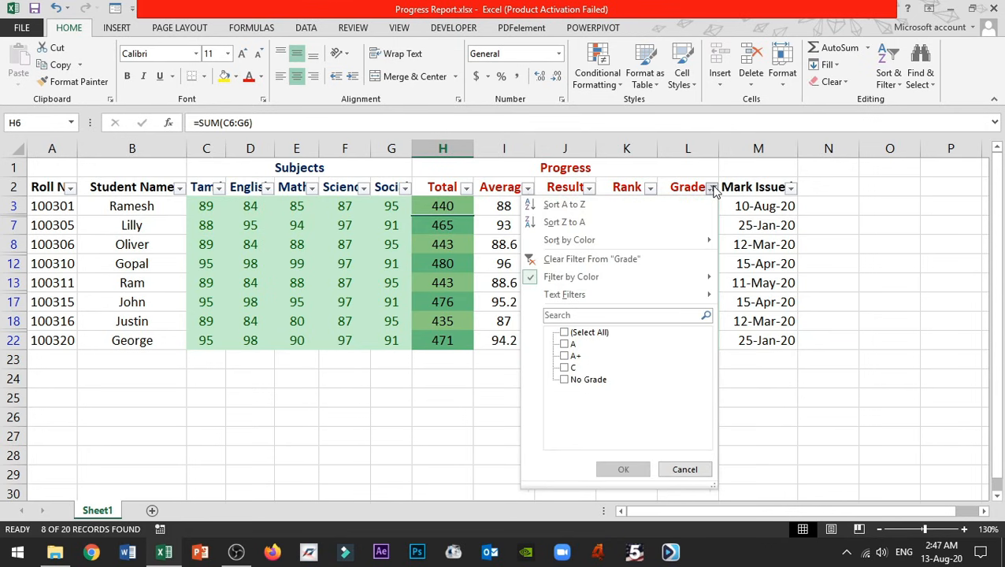
pyautogui.click(599, 259)
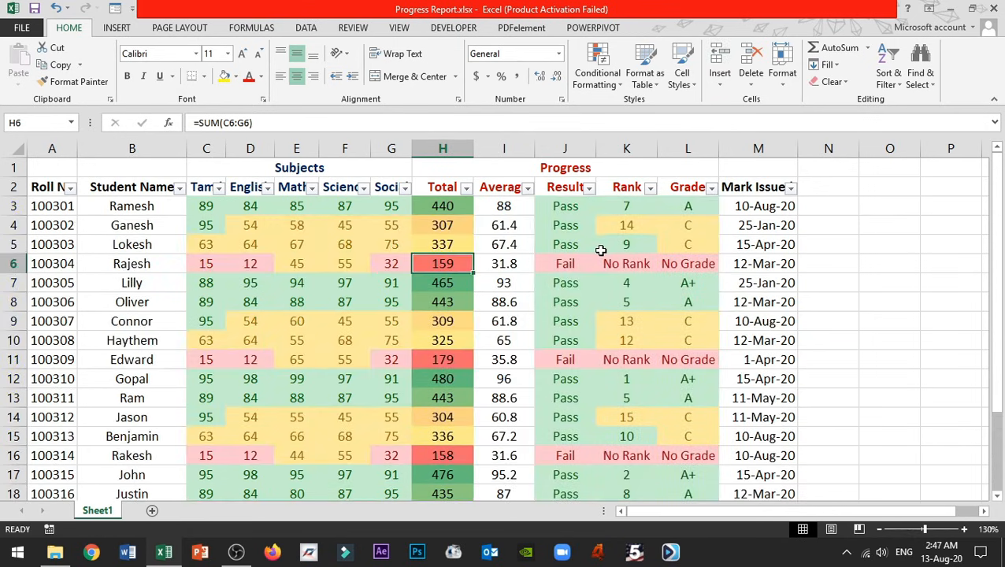
pyautogui.click(602, 245)
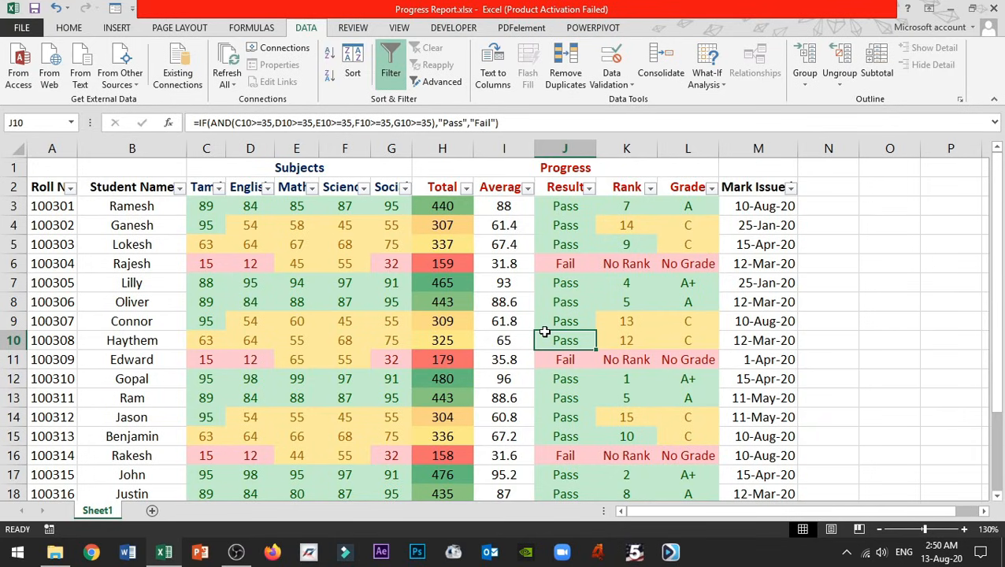
# Look over the Mark Issued, Grade, Rank, subject and Student Name headers as candidates for combined filtering.
pyautogui.click(770, 188)
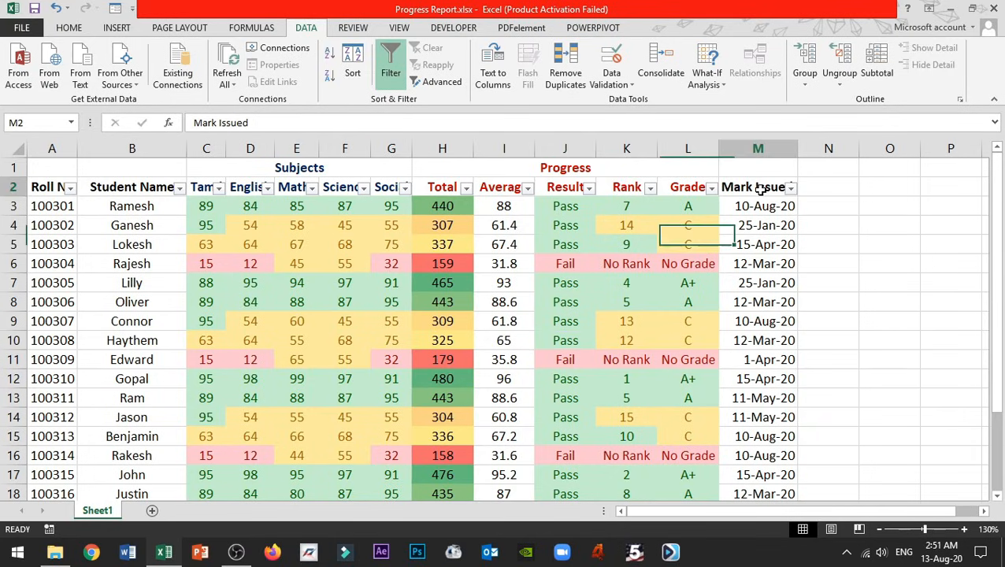
pyautogui.click(676, 191)
pyautogui.click(618, 189)
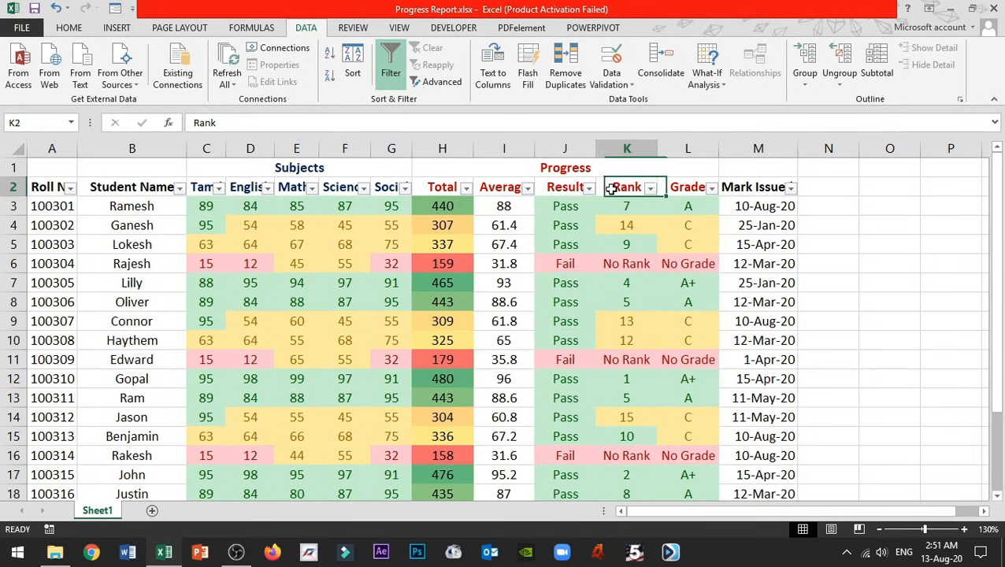
pyautogui.click(381, 190)
pyautogui.click(140, 189)
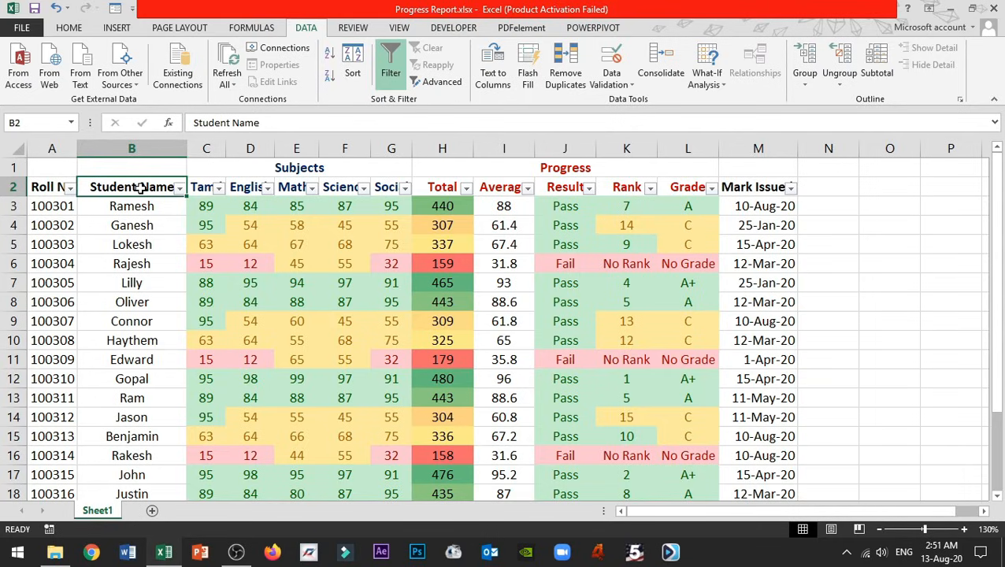
# Filter the Mark Issued column to show only January, February and March 2020.
pyautogui.click(790, 188)
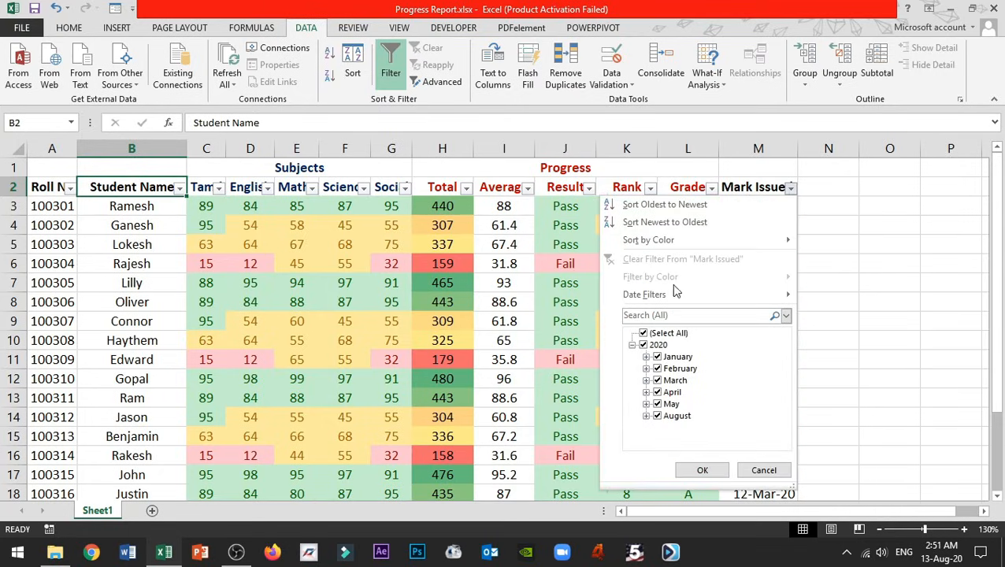
pyautogui.click(644, 333)
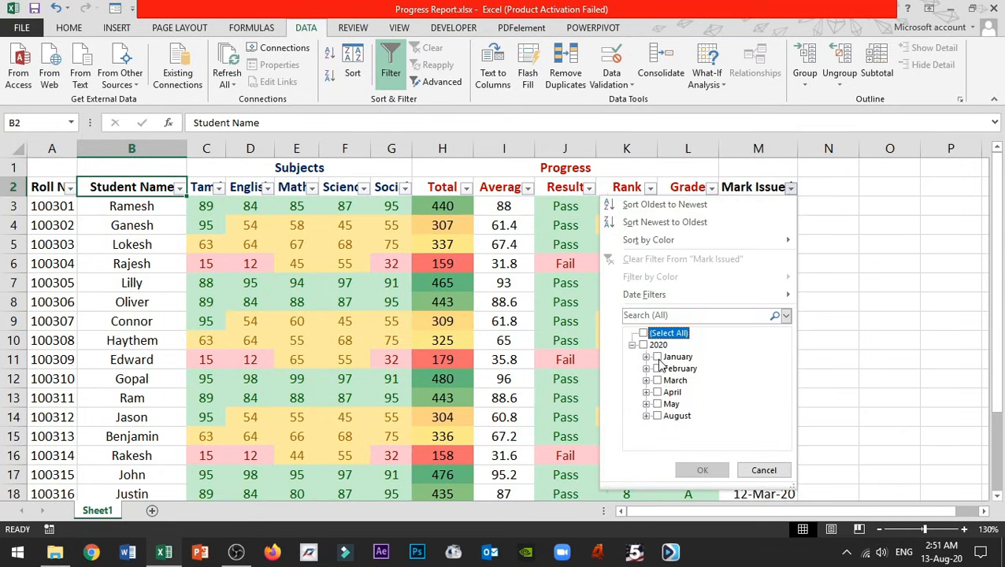
pyautogui.click(659, 357)
pyautogui.click(658, 368)
pyautogui.click(659, 380)
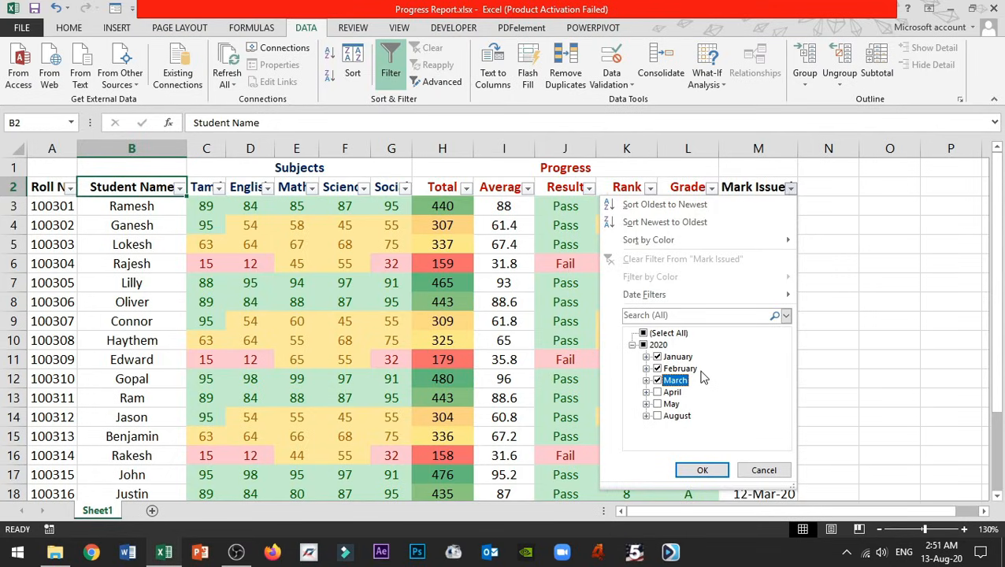
pyautogui.click(701, 470)
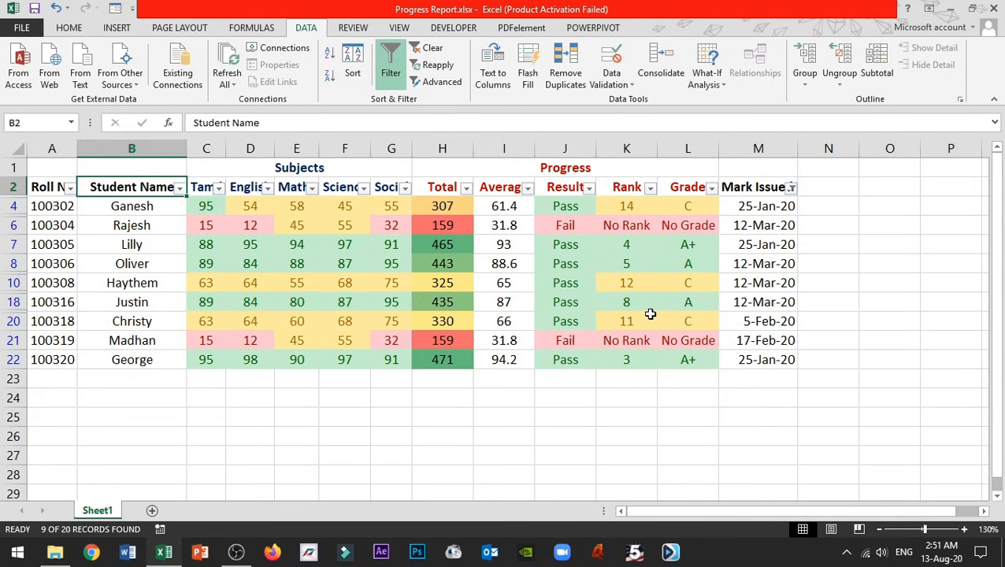
# Filter the Result column to show only Pass.
pyautogui.click(589, 188)
pyautogui.click(442, 332)
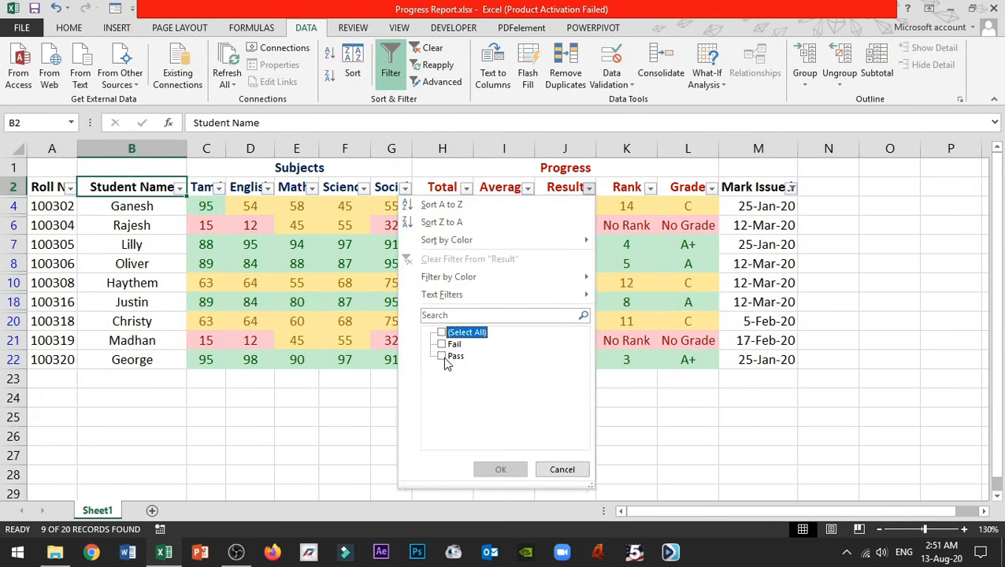
pyautogui.click(443, 356)
pyautogui.click(502, 469)
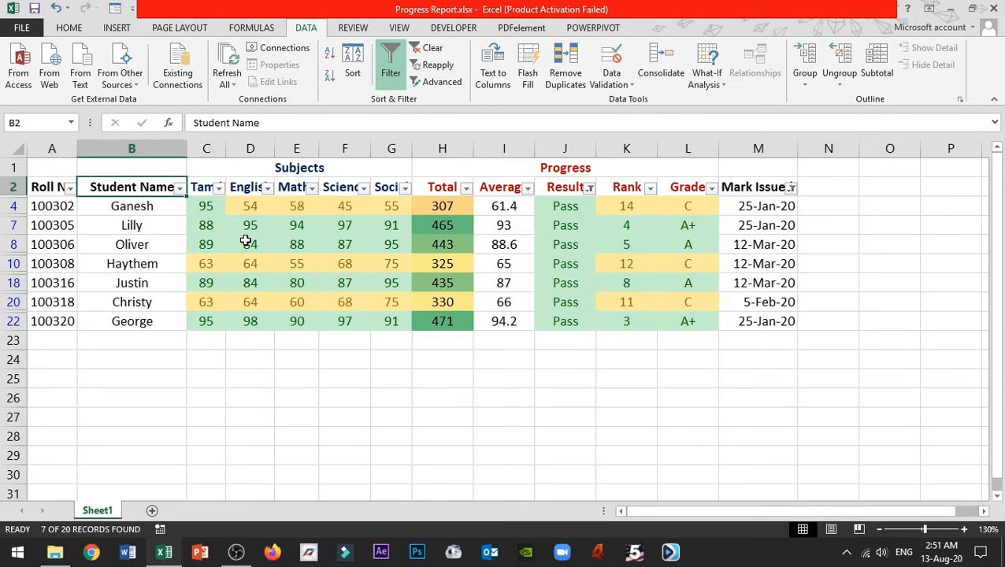
# Apply a text filter to the Student Name column for names beginning with "g".
pyautogui.click(178, 189)
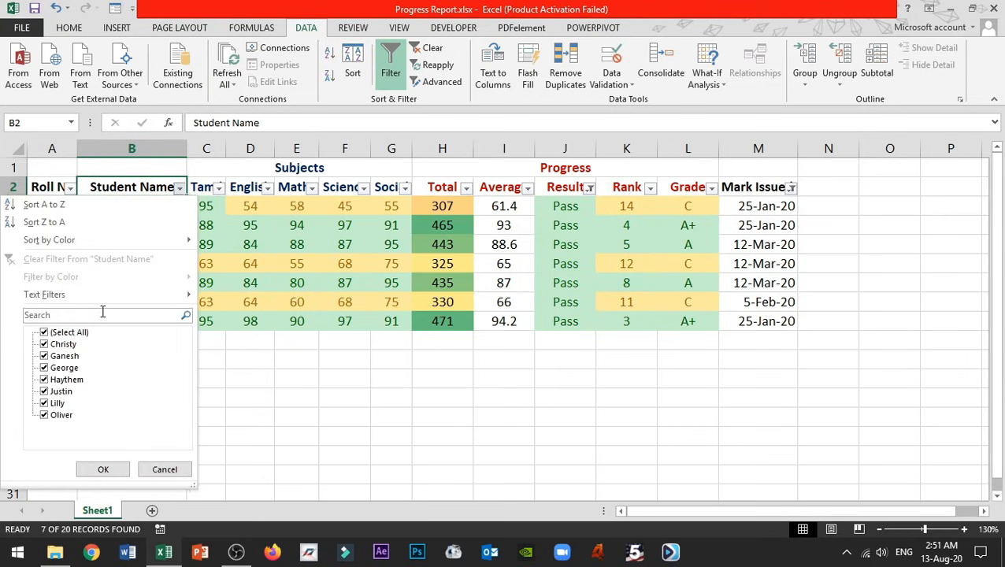
pyautogui.moveTo(111, 299)
pyautogui.click(240, 332)
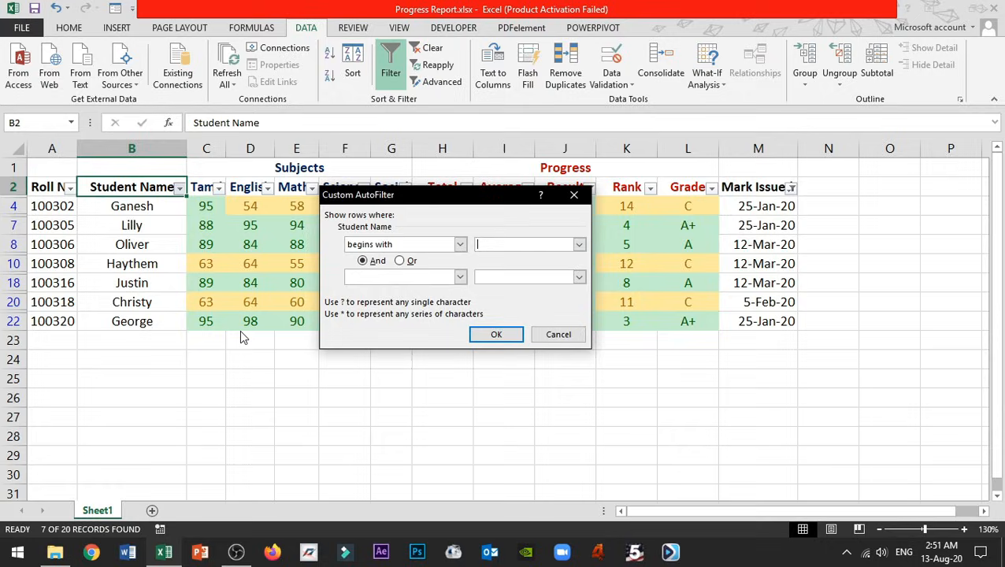
pyautogui.write('g')
pyautogui.click(493, 333)
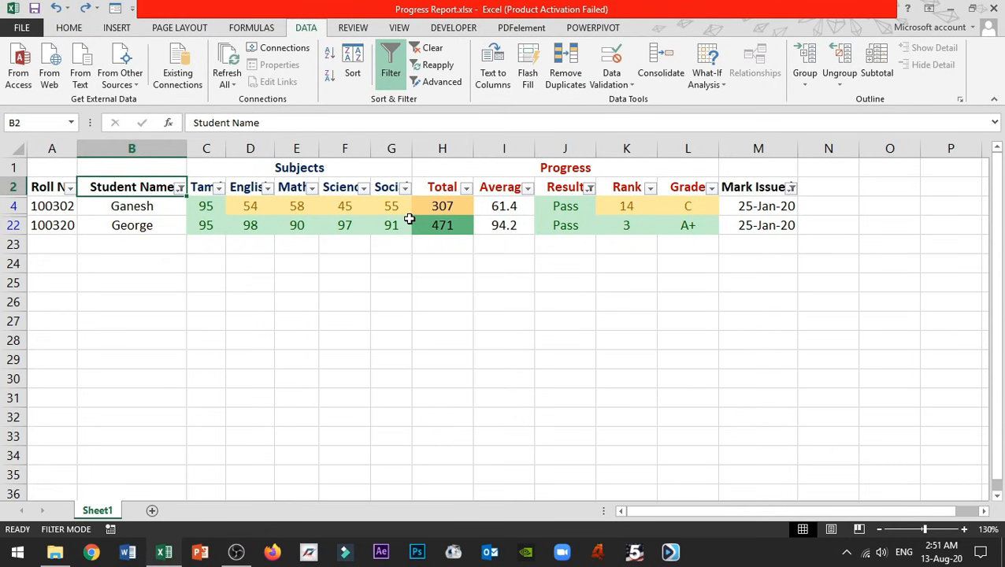
# Clear all active filters from the progress report and toggle filtering for the table.
pyautogui.click(429, 48)
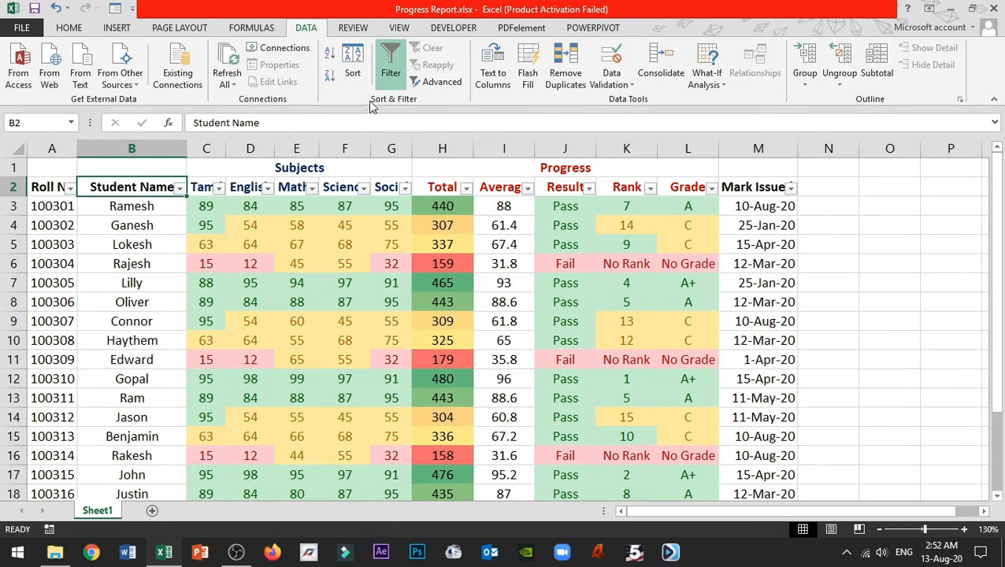
pyautogui.click(387, 75)
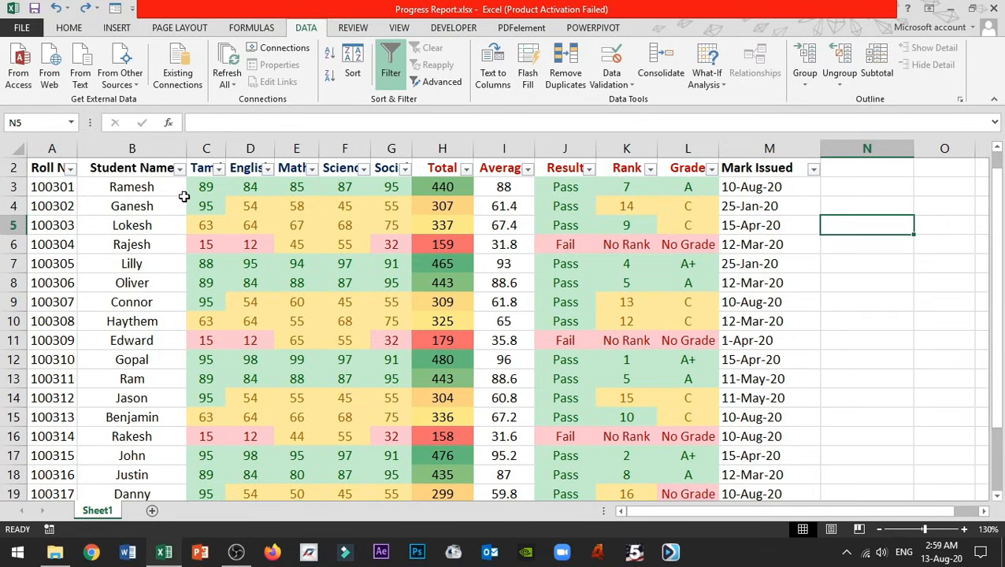
# Open the text filter options of the Student Name column.
pyautogui.click(180, 169)
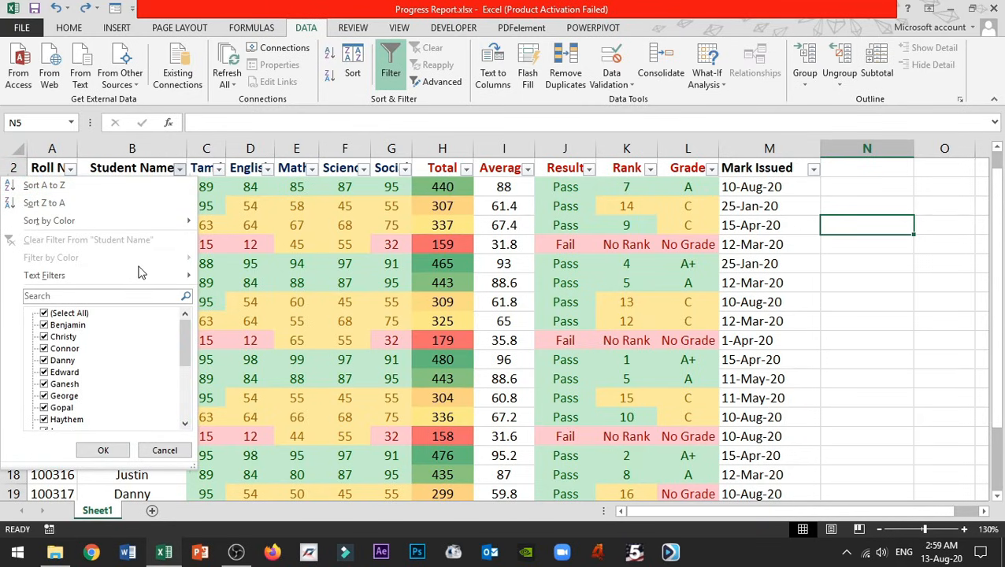
pyautogui.moveTo(140, 273)
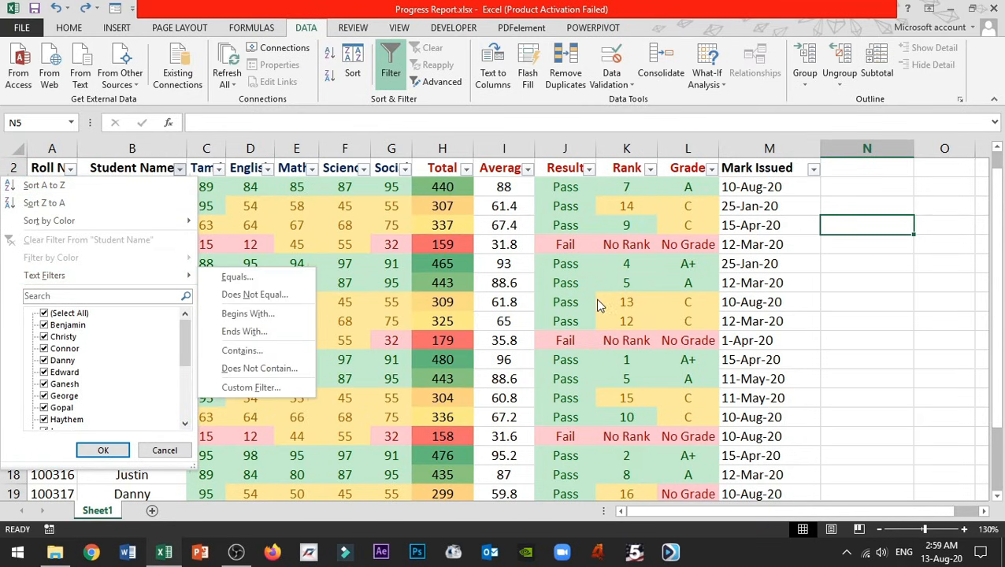
# Close the open filter options and enter the criteria heading "Student name" in cell N5.
pyautogui.press('Escape')
pyautogui.press('Escape')
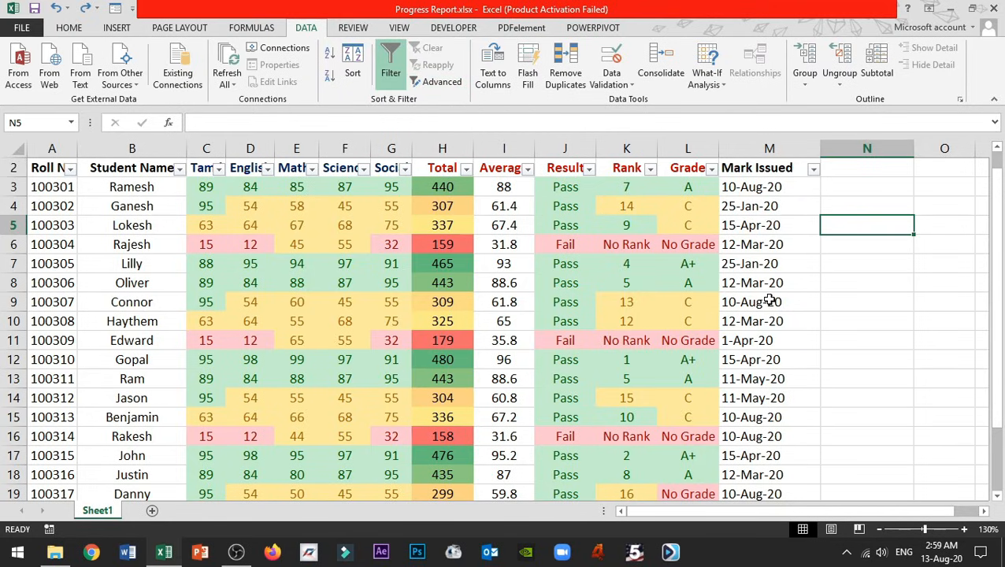
pyautogui.click(811, 285)
pyautogui.click(860, 225)
pyautogui.click(887, 260)
pyautogui.click(880, 226)
pyautogui.write('Stu')
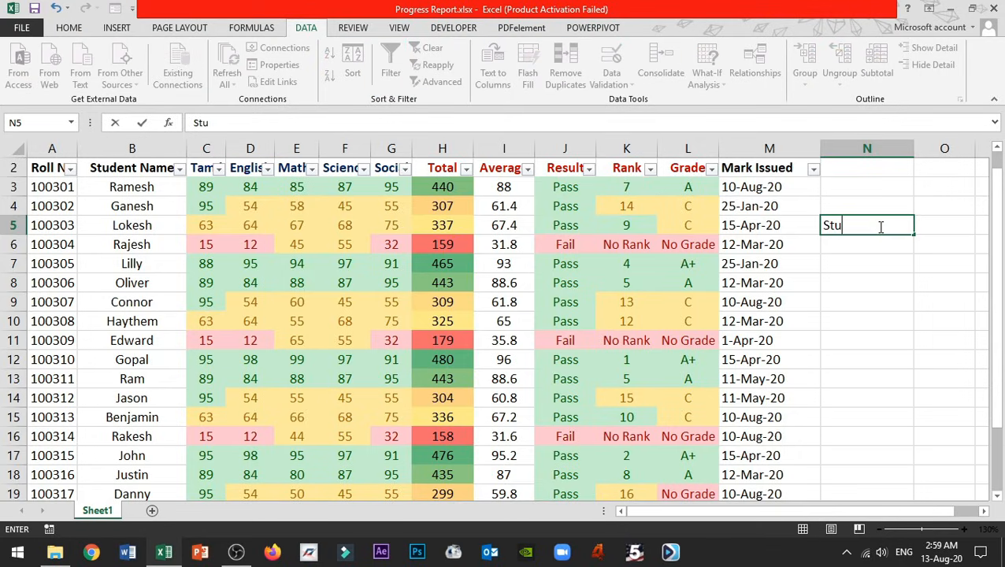
pyautogui.write('dent name')
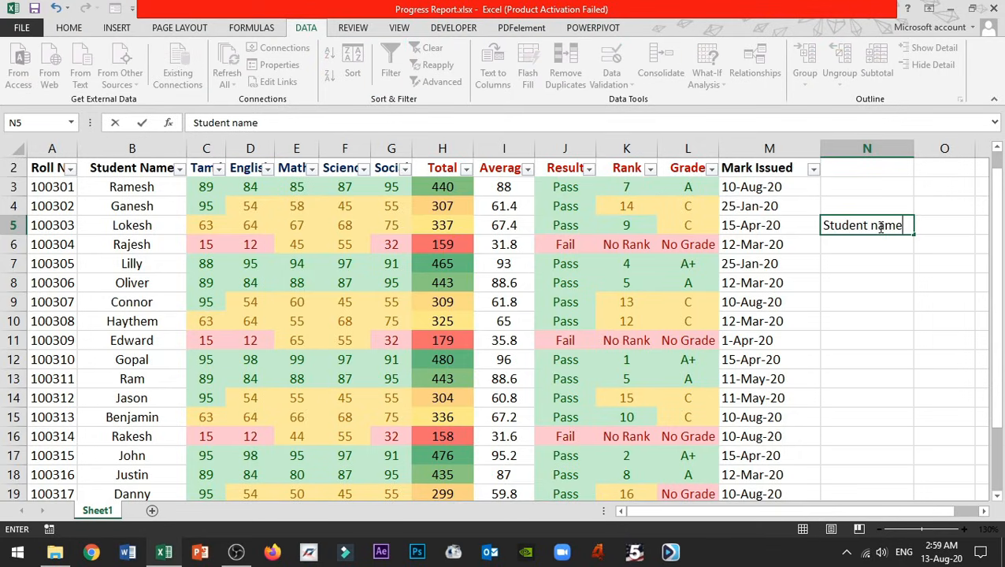
pyautogui.press('Return')
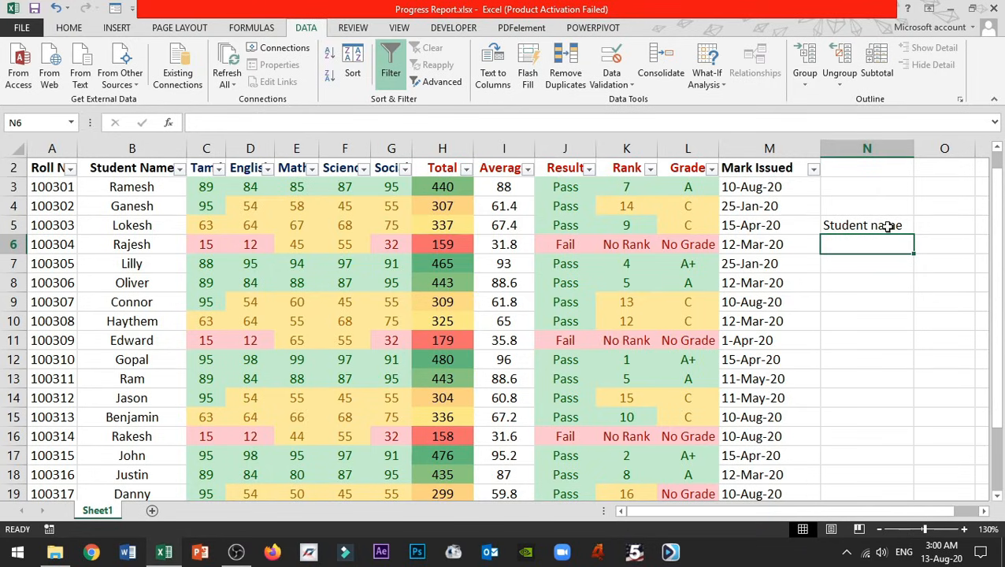
# List the names of the students in rows 3, 7, 11, 12 and 13 as criteria in cells N6 to N10.
pyautogui.click(934, 226)
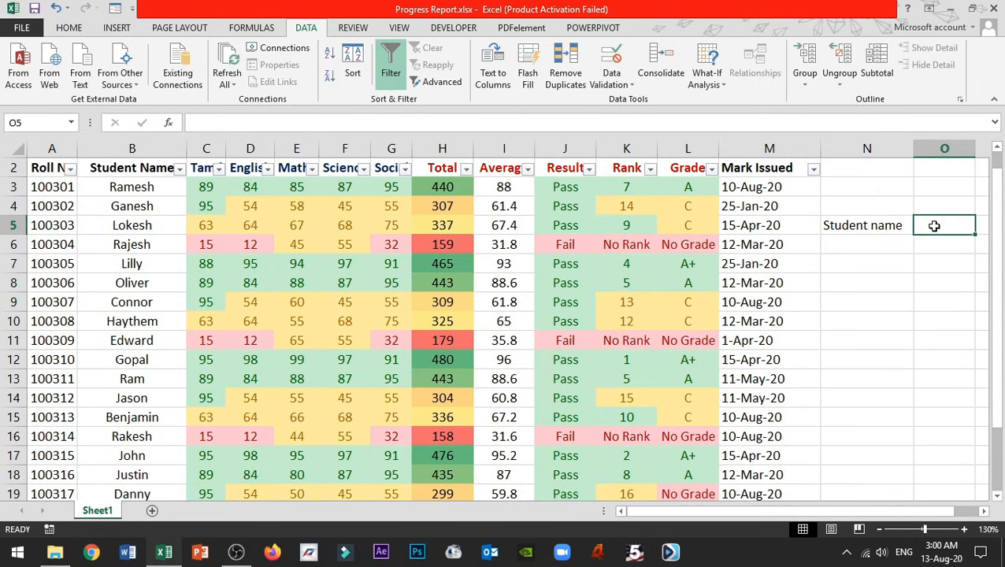
pyautogui.click(849, 244)
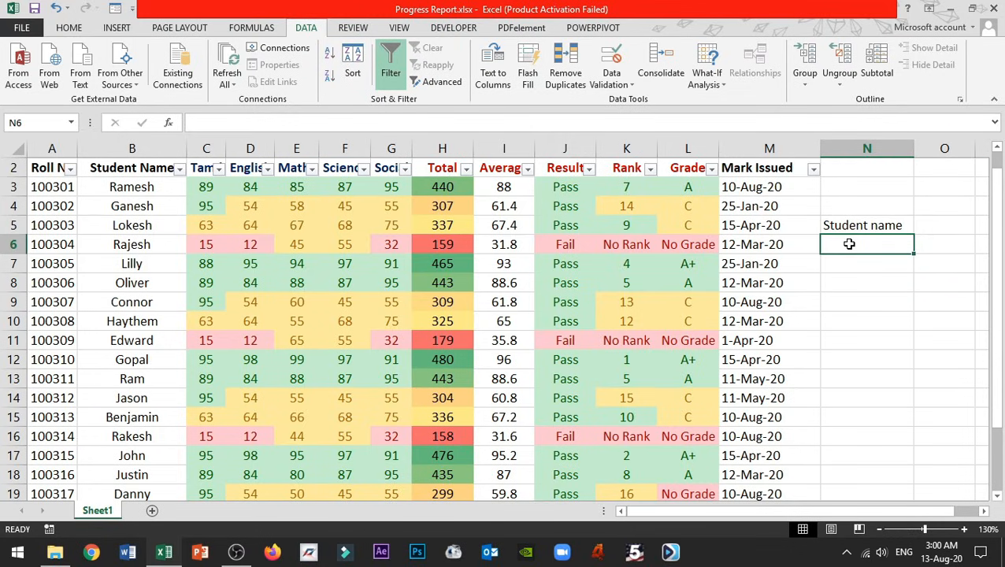
pyautogui.write('Ramesh')
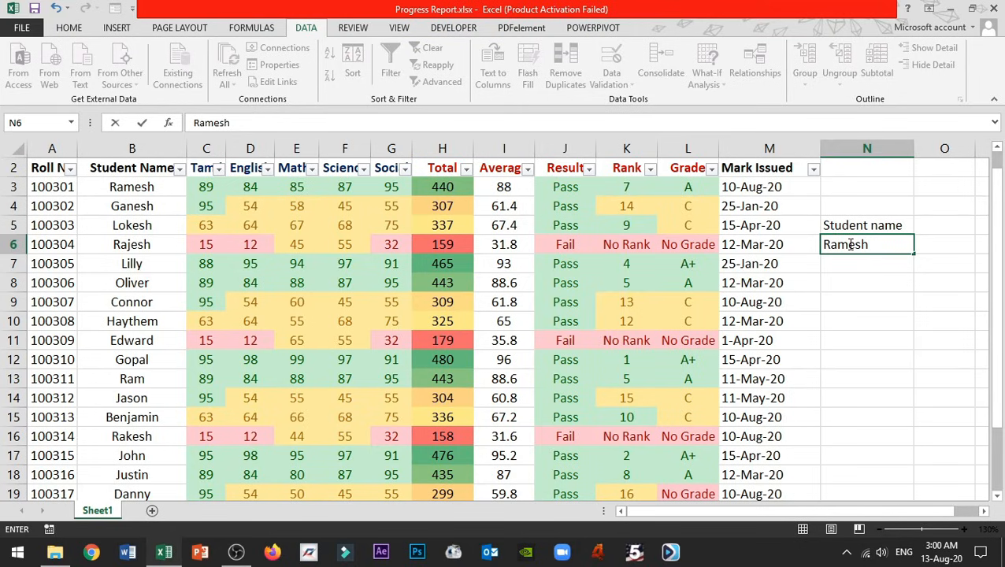
pyautogui.press('Return')
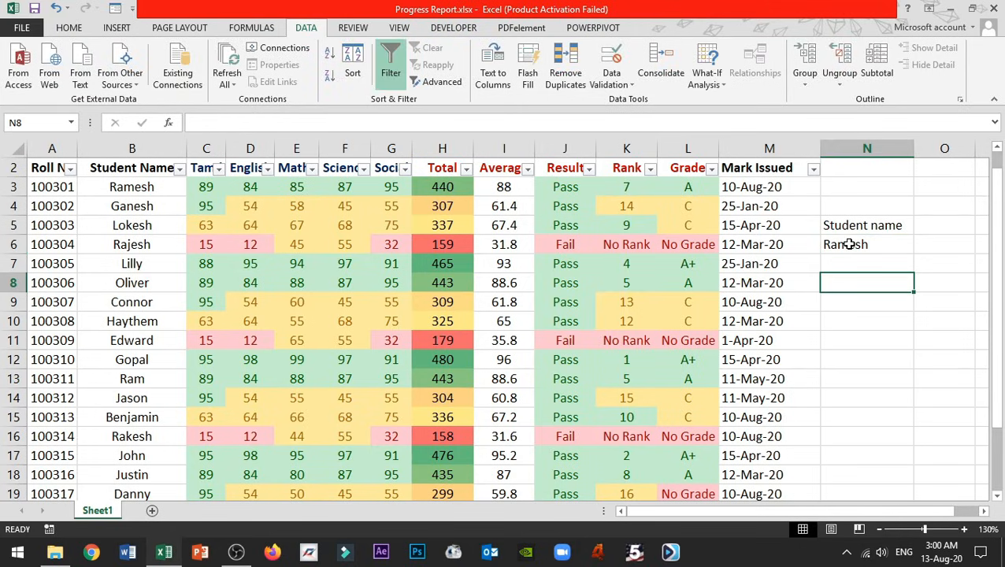
pyautogui.write('Lilly')
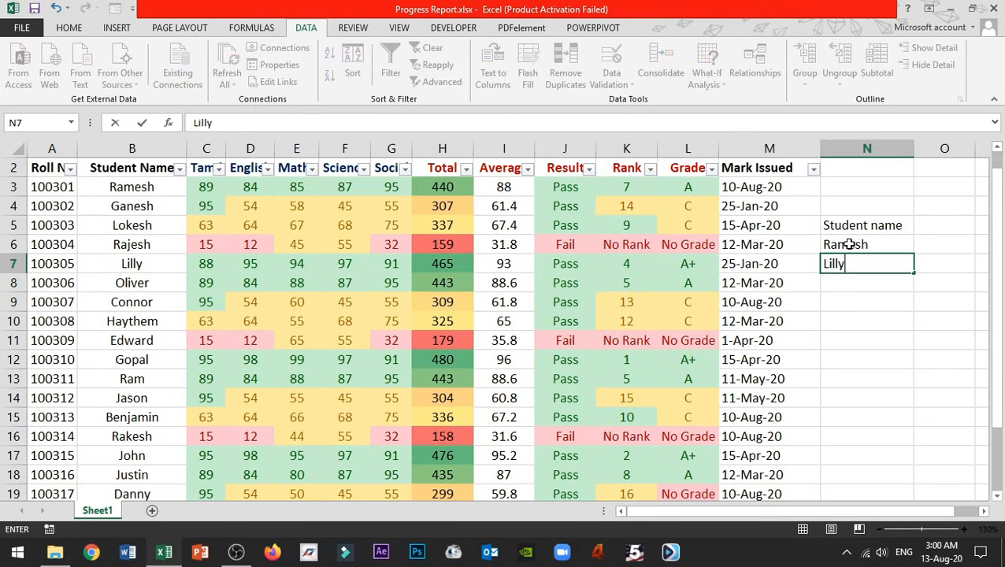
pyautogui.press('Return')
pyautogui.write('Edwar')
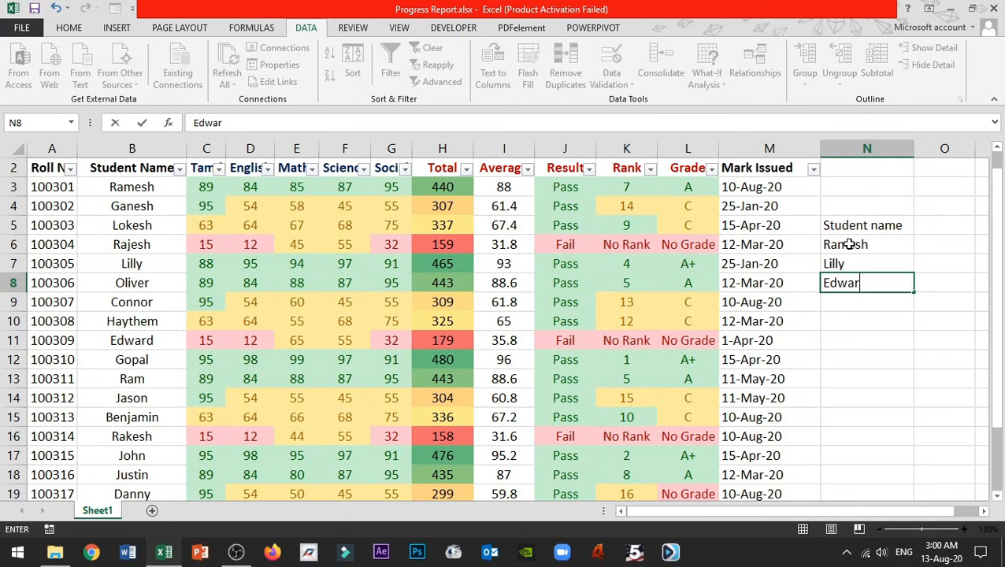
pyautogui.write('d')
pyautogui.press('Return')
pyautogui.write('Gopal')
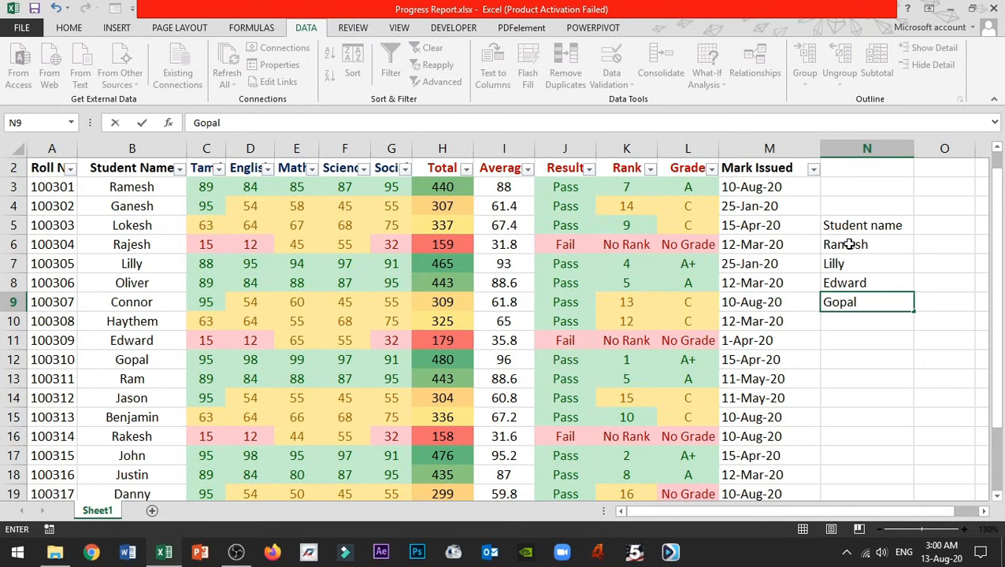
pyautogui.press('Return')
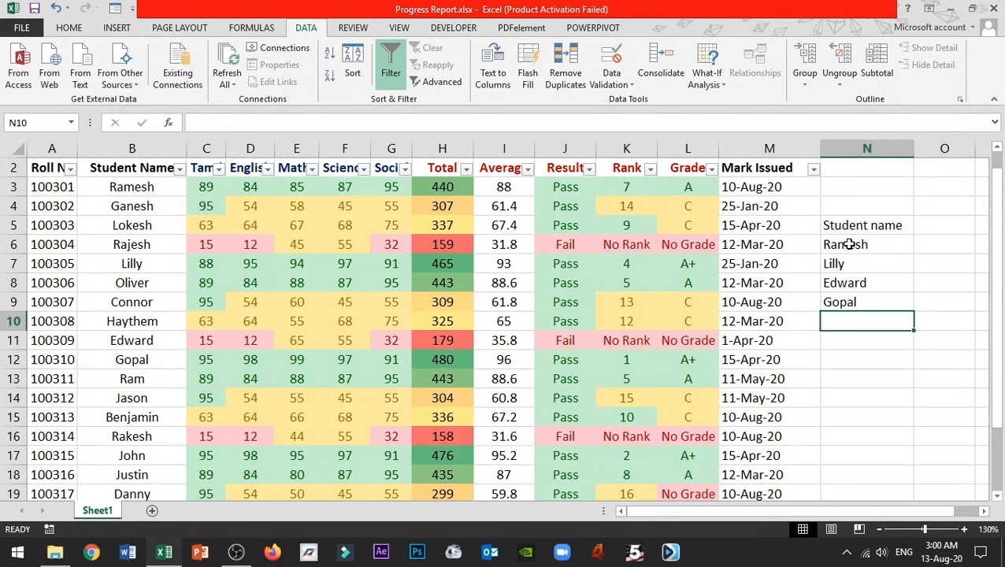
pyautogui.write('Ram')
pyautogui.press('Delete')
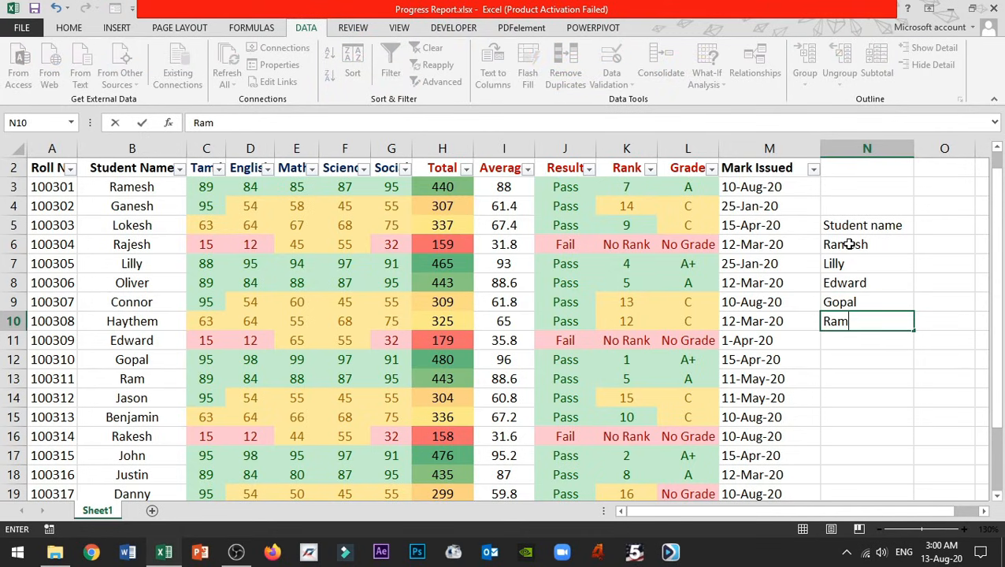
pyautogui.press('Return')
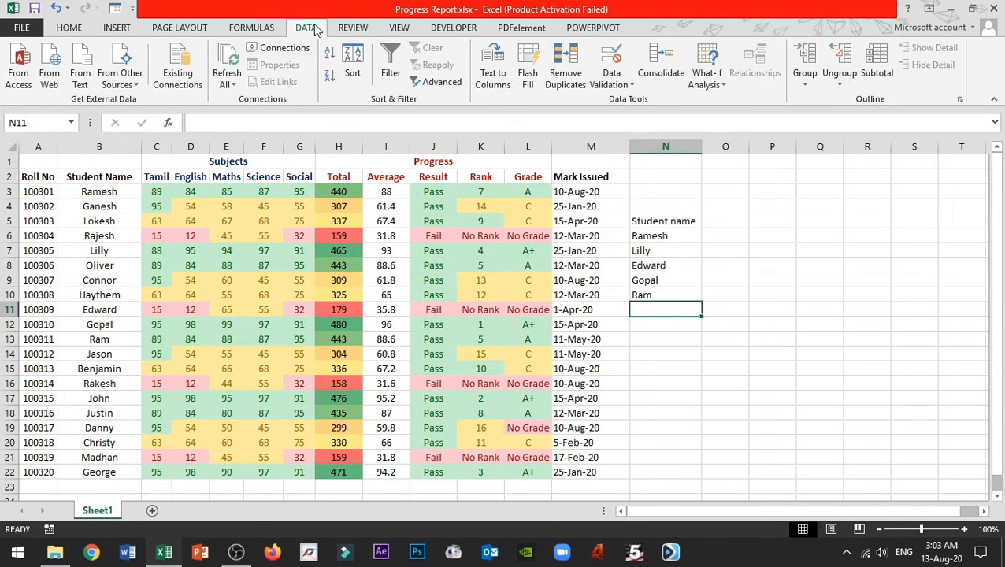
# Start an Advanced Filter and set its list range to A2:M22, covering the progress report.
pyautogui.click(459, 89)
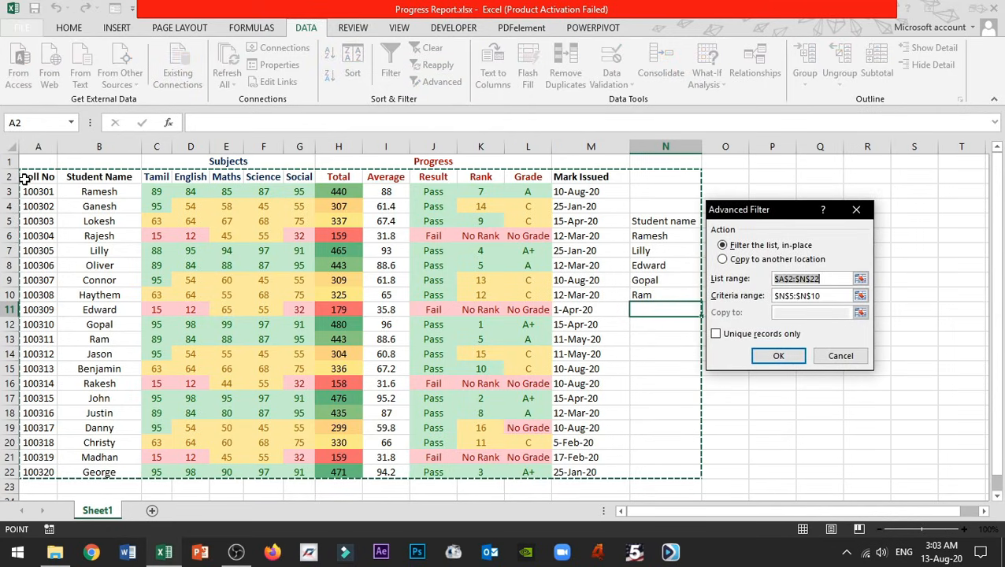
pyautogui.moveTo(735, 210); pyautogui.dragTo(768, 220)
pyautogui.click(851, 284)
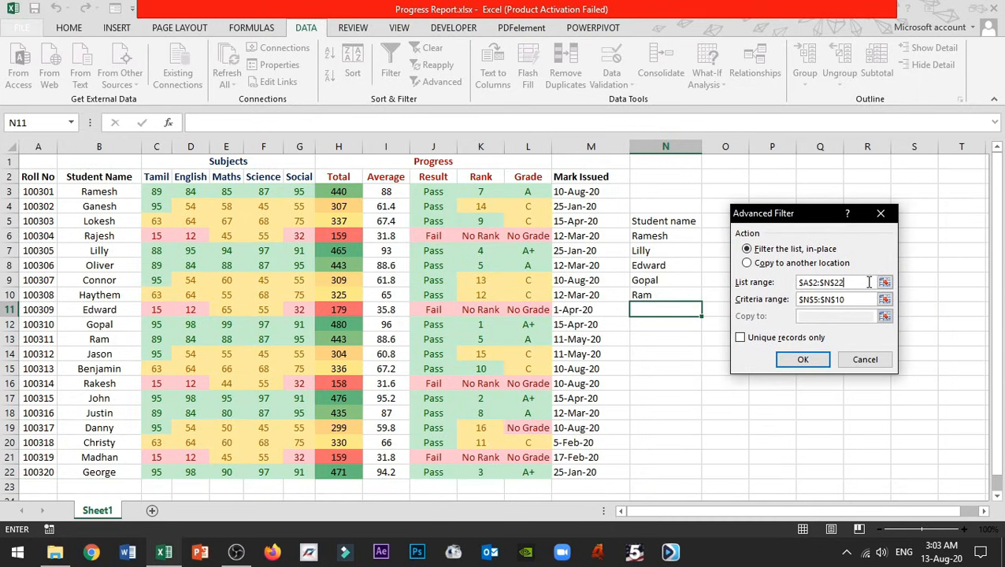
pyautogui.moveTo(870, 282); pyautogui.dragTo(770, 283)
pyautogui.moveTo(34, 175); pyautogui.dragTo(570, 471)
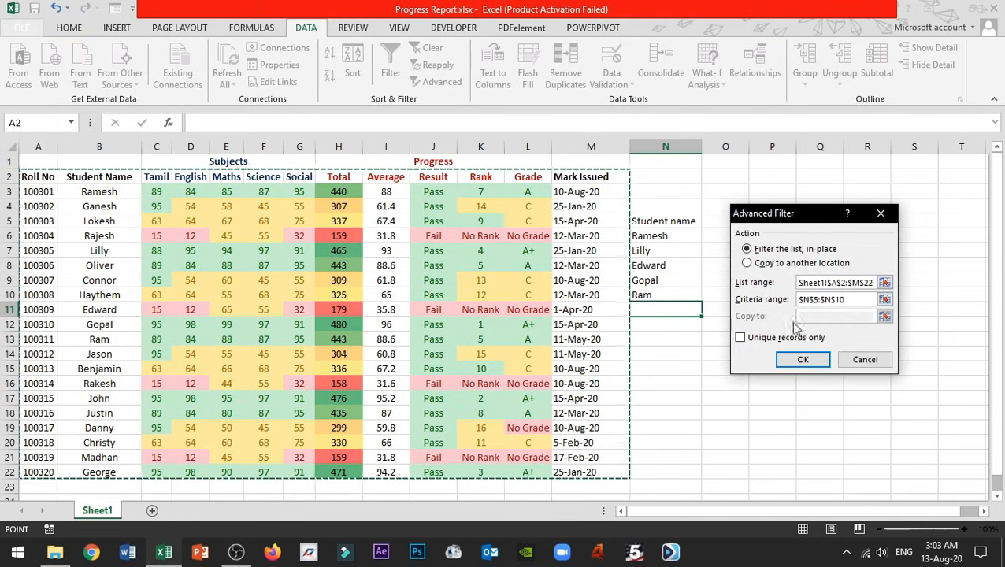
pyautogui.moveTo(82, 197); pyautogui.dragTo(588, 468)
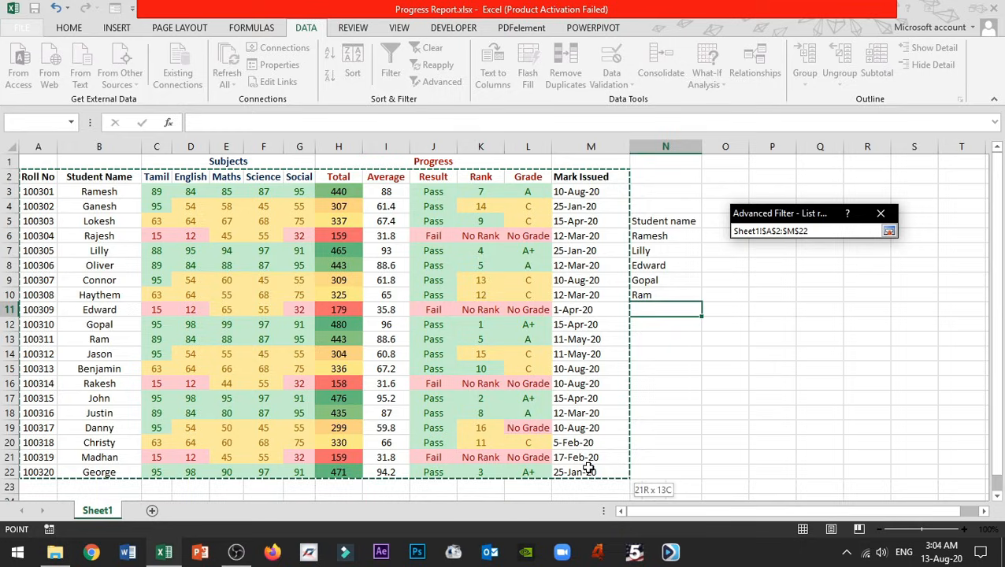
pyautogui.moveTo(588, 469); pyautogui.dragTo(588, 469)
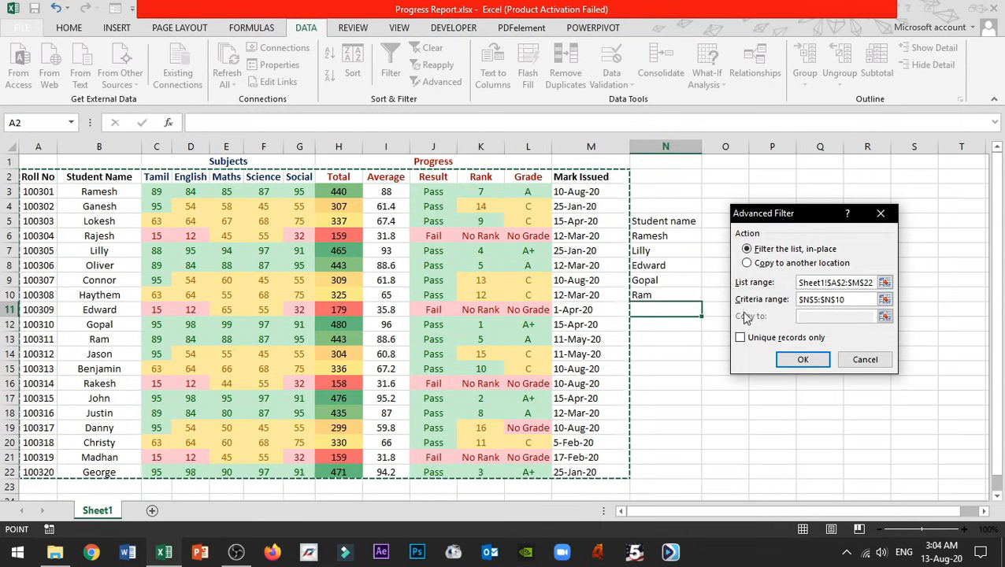
# Set the criteria range to N5:N10, the student name list with its heading, and apply the Advanced Filter in place.
pyautogui.moveTo(854, 301); pyautogui.dragTo(780, 303)
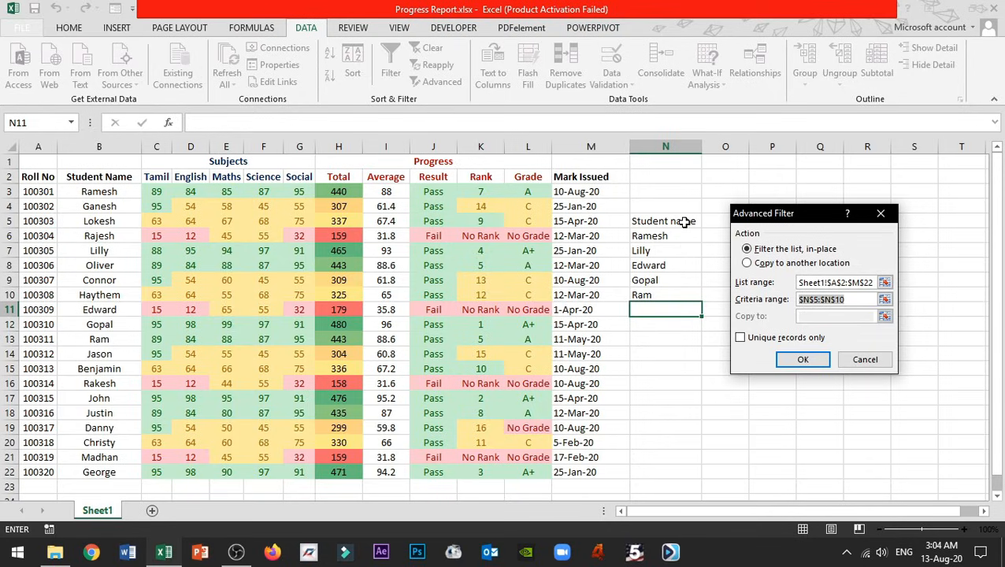
pyautogui.moveTo(684, 222); pyautogui.dragTo(676, 293)
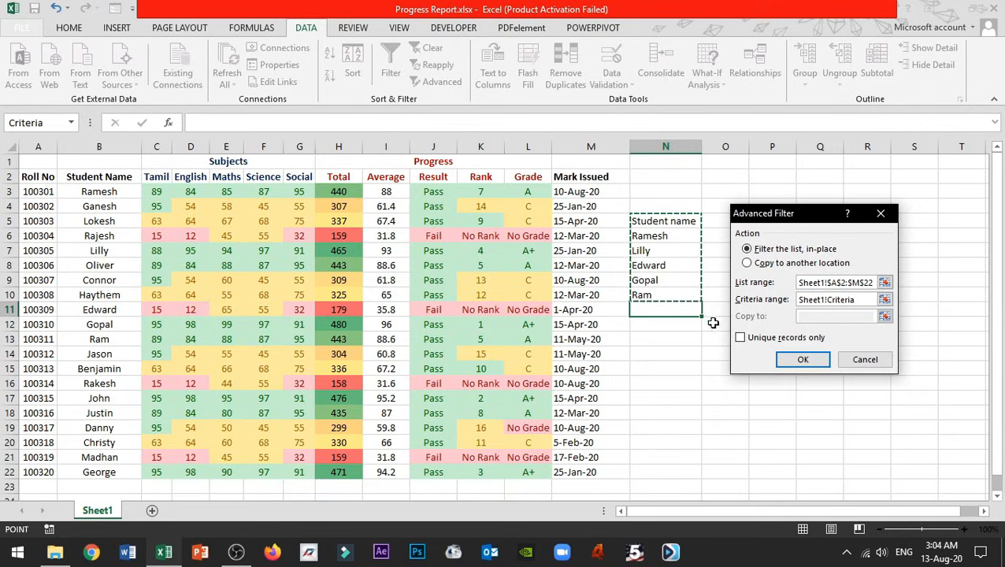
pyautogui.click(799, 361)
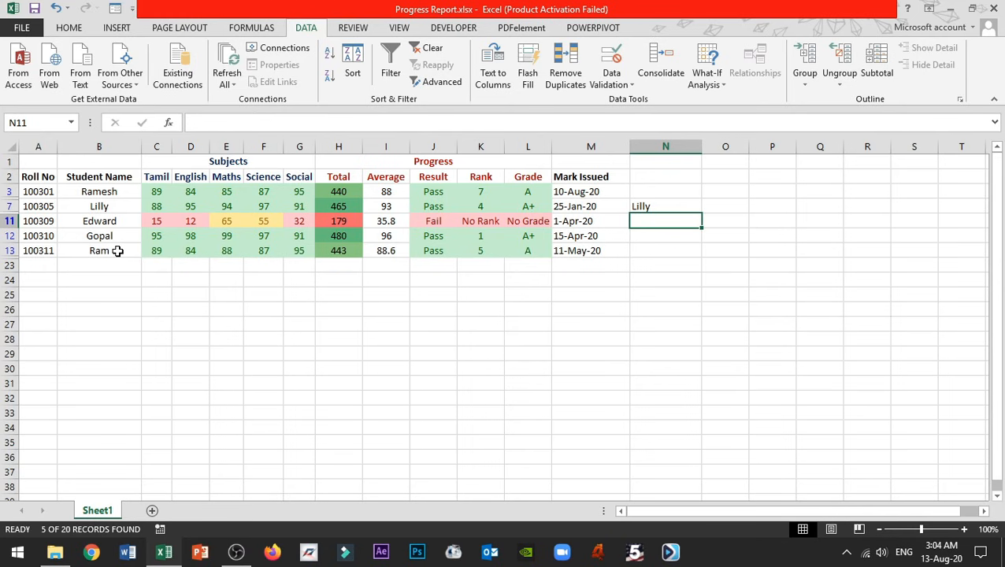
# Clear the advanced filter from the progress report.
pyautogui.click(430, 48)
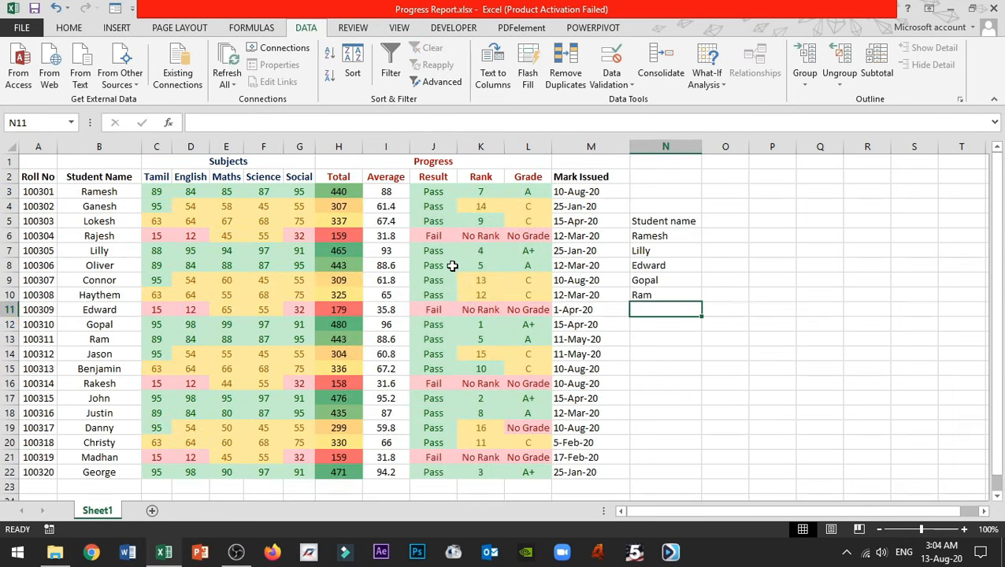
pyautogui.click(689, 223)
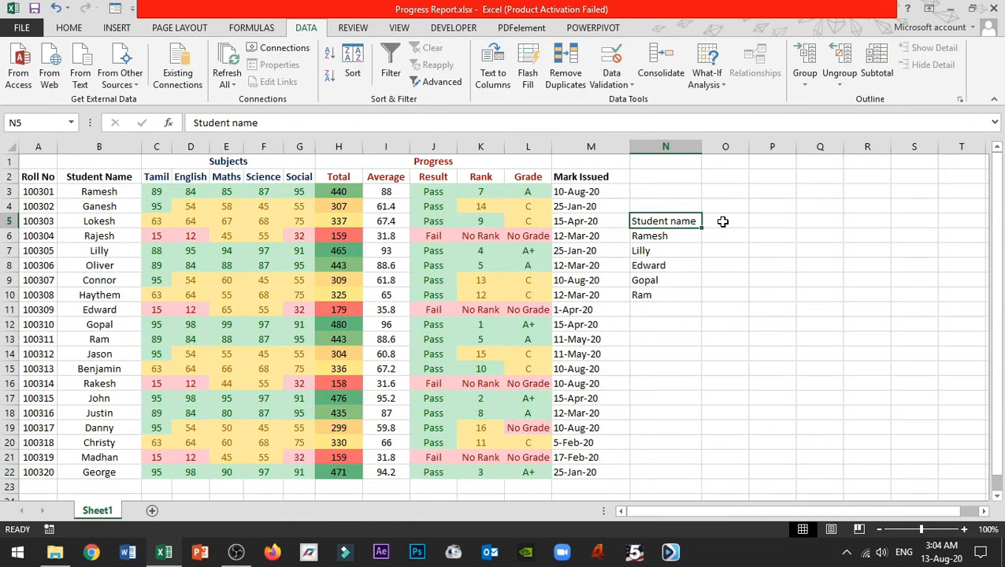
pyautogui.click(723, 221)
pyautogui.click(765, 221)
pyautogui.click(801, 220)
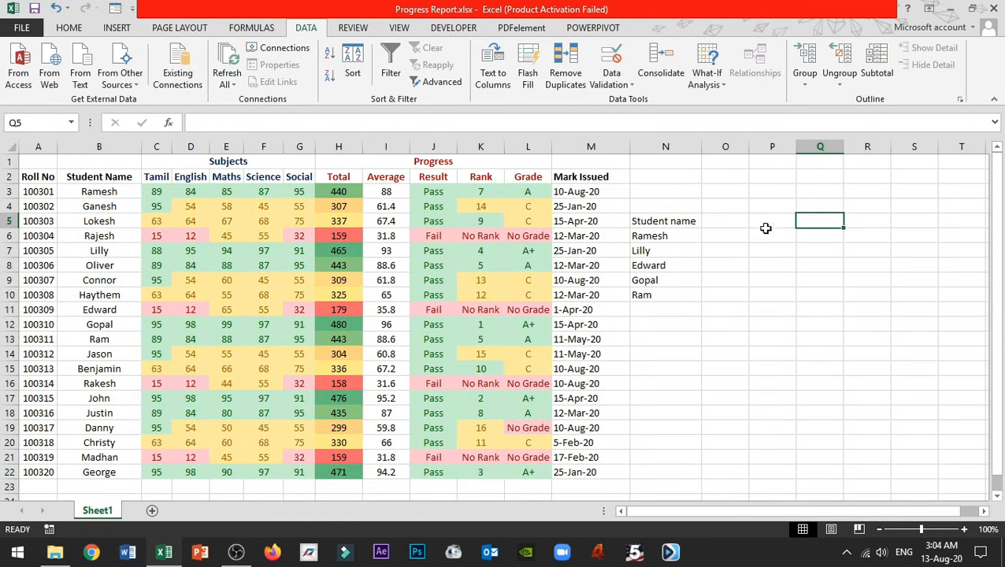
pyautogui.moveTo(675, 220); pyautogui.dragTo(804, 285)
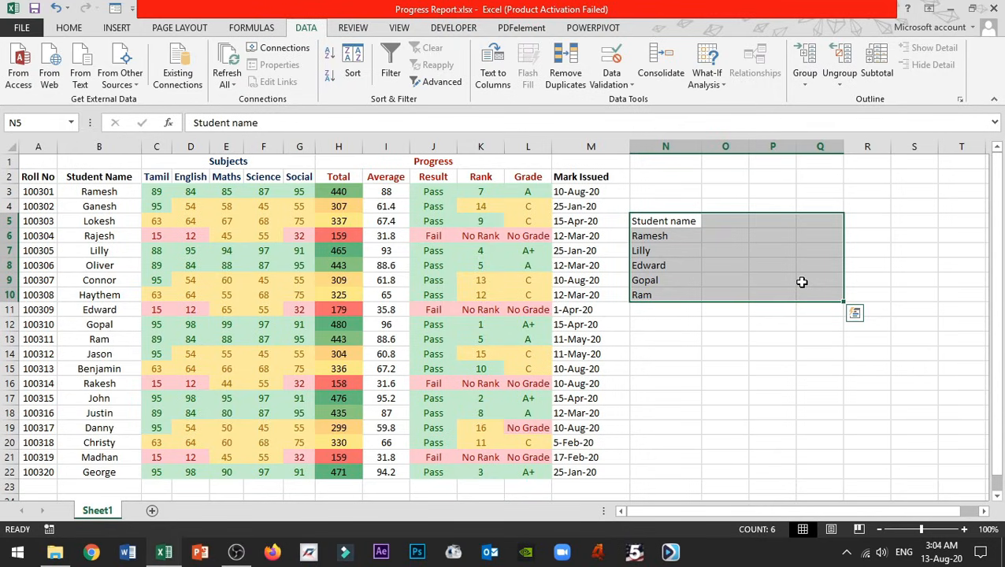
pyautogui.click(668, 323)
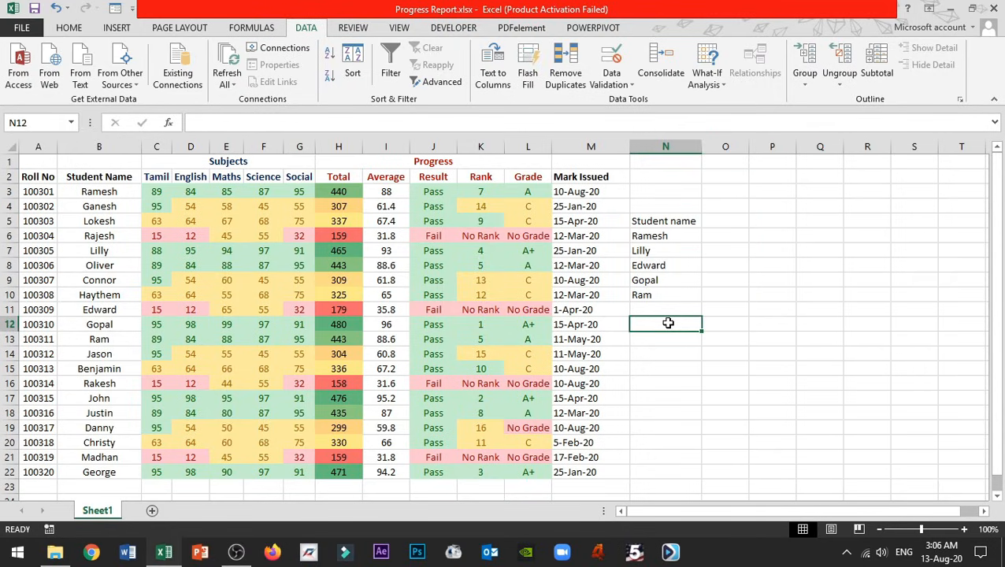